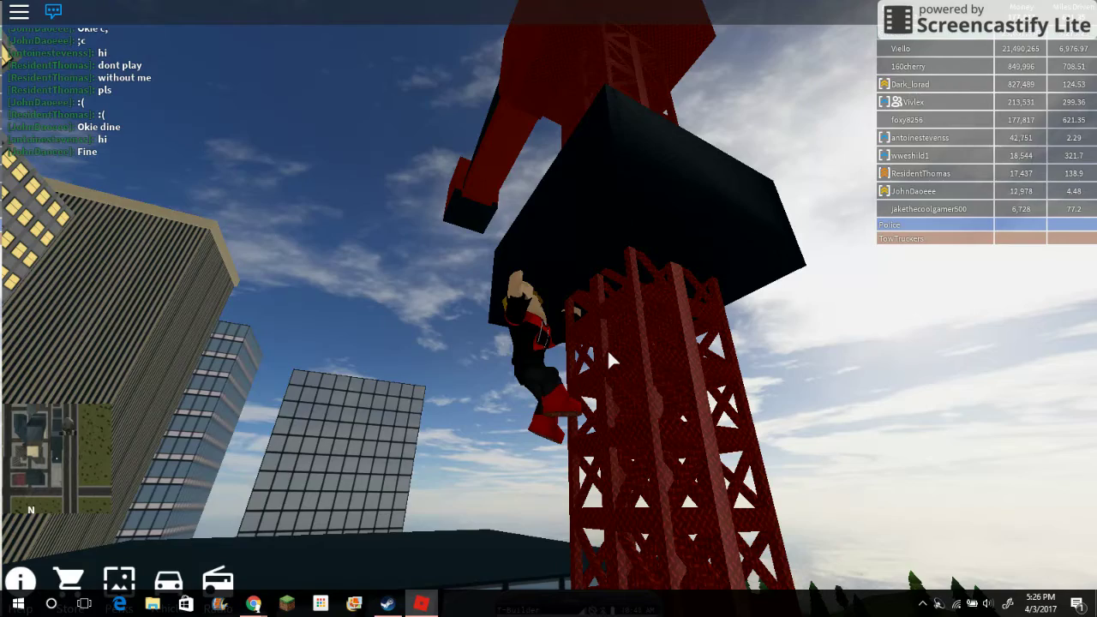
Step: Get the fallen avatar back on its feet and run it down the street
{"action": "left_click_drag", "start_coordinate": [607, 348], "coordinate": [607, 369]}
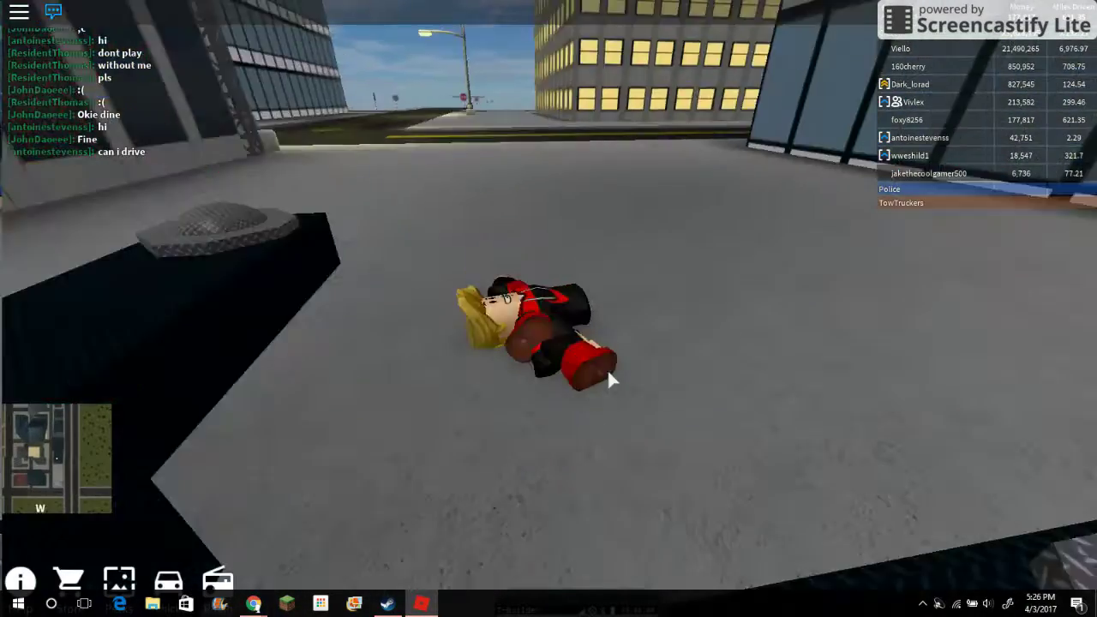
{"action": "key", "text": "w"}
{"action": "key", "text": "w"}
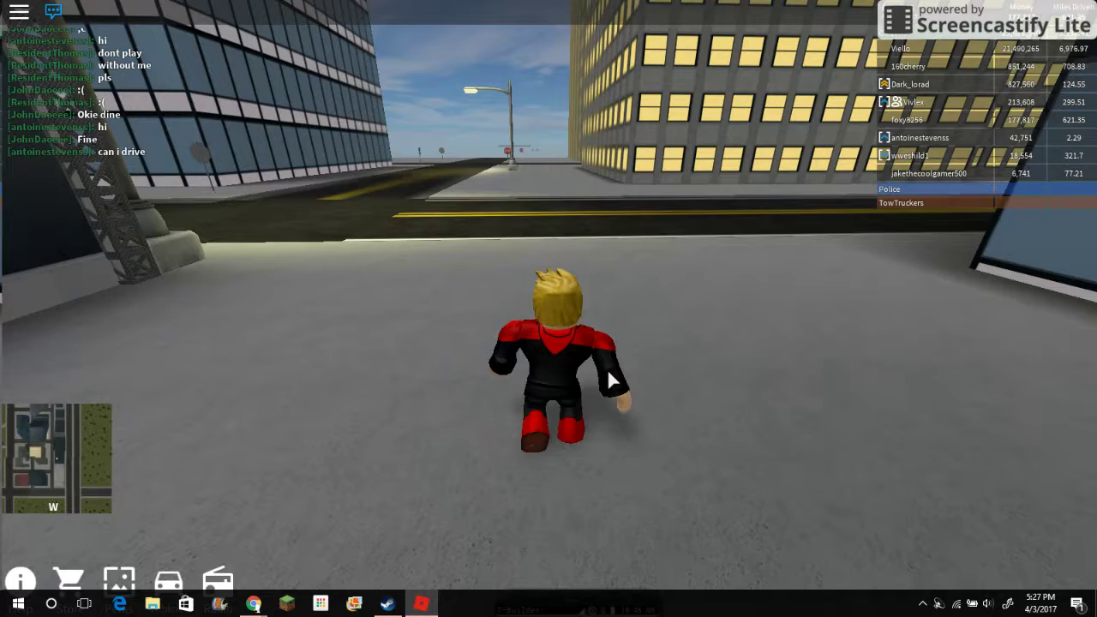
{"action": "left_click_drag", "start_coordinate": [607, 368], "coordinate": [634, 372]}
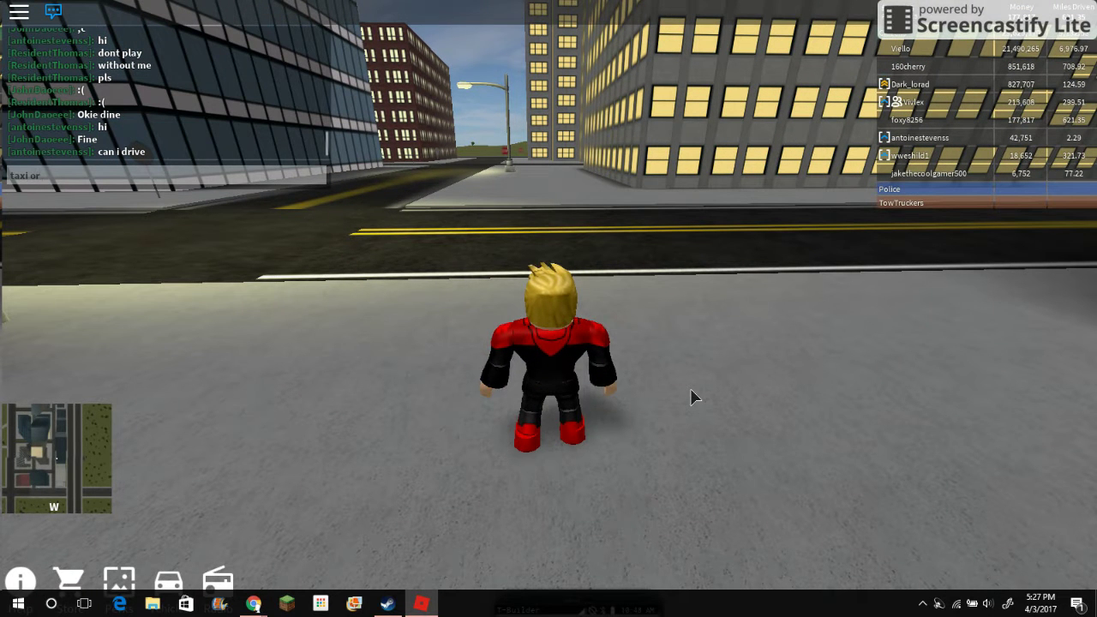
{"action": "type", "text": "taxi or uber"}
Step: Send the chat messages 'taxi or uber' and 'i need a uber', then walk toward the tower
{"action": "key", "text": "Return"}
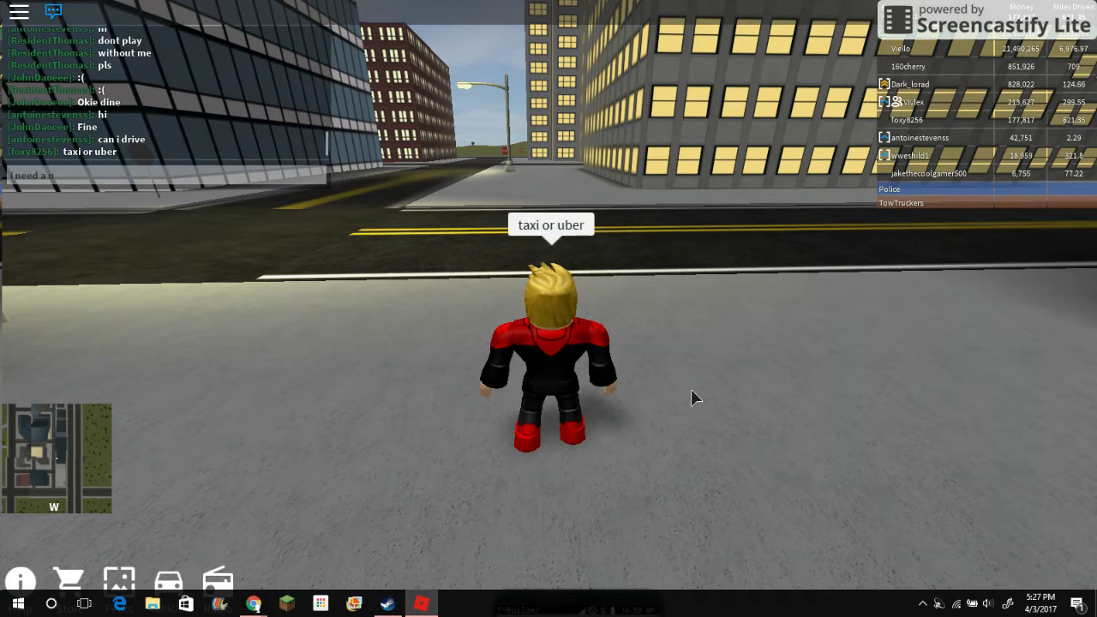
{"action": "key", "text": "Return"}
{"action": "key", "text": "w"}
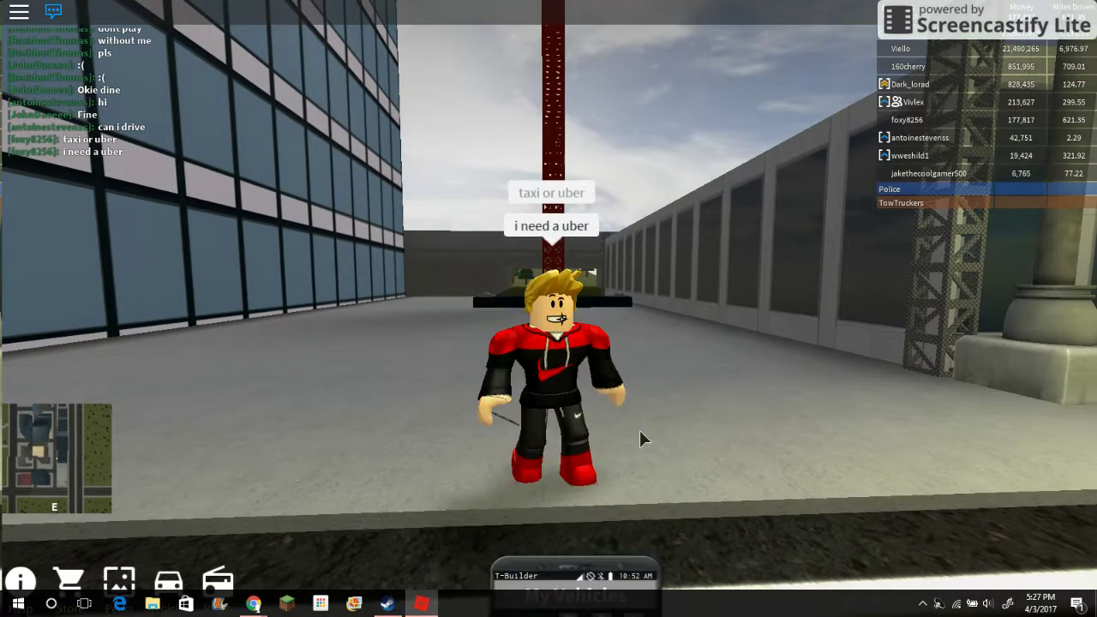
Step: Spawn the blue Mclaren P1 from the Vehicles phone menu and walk onto the road
{"action": "key", "text": "v"}
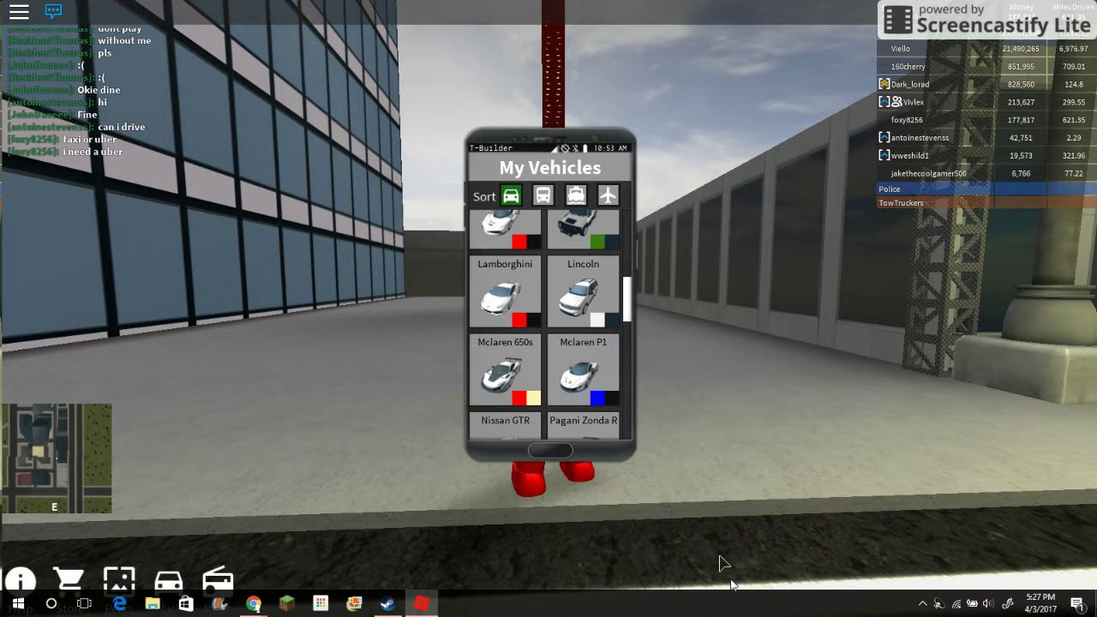
{"action": "left_click", "coordinate": [591, 399]}
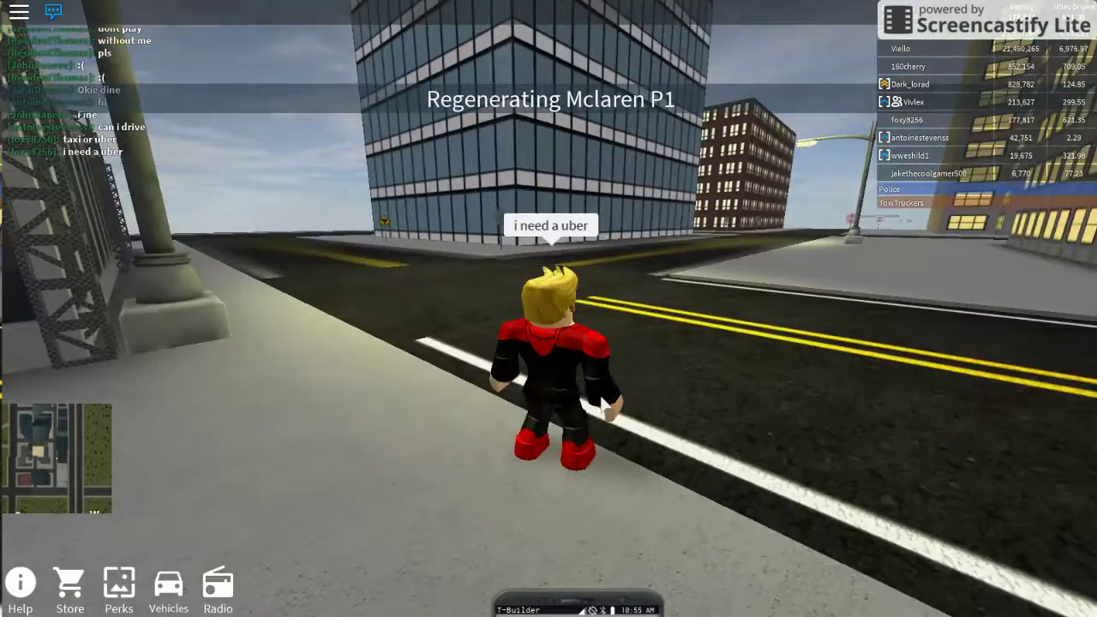
{"action": "key", "text": "w"}
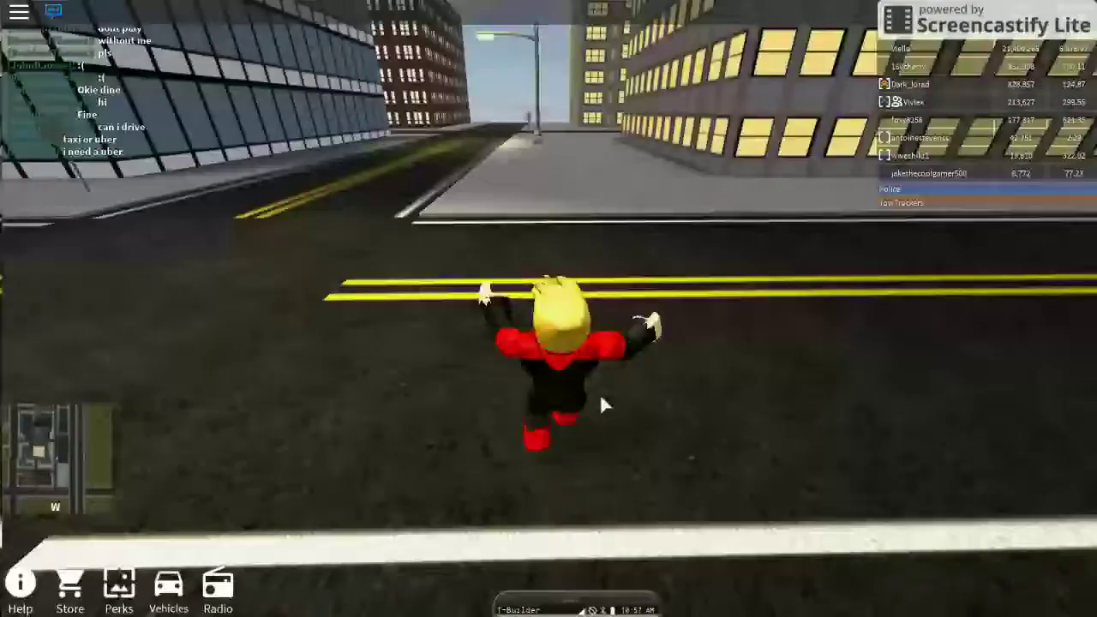
Step: Get into the McLaren P1 and drive it out of the city over the grassy hills
{"action": "key", "text": "s"}
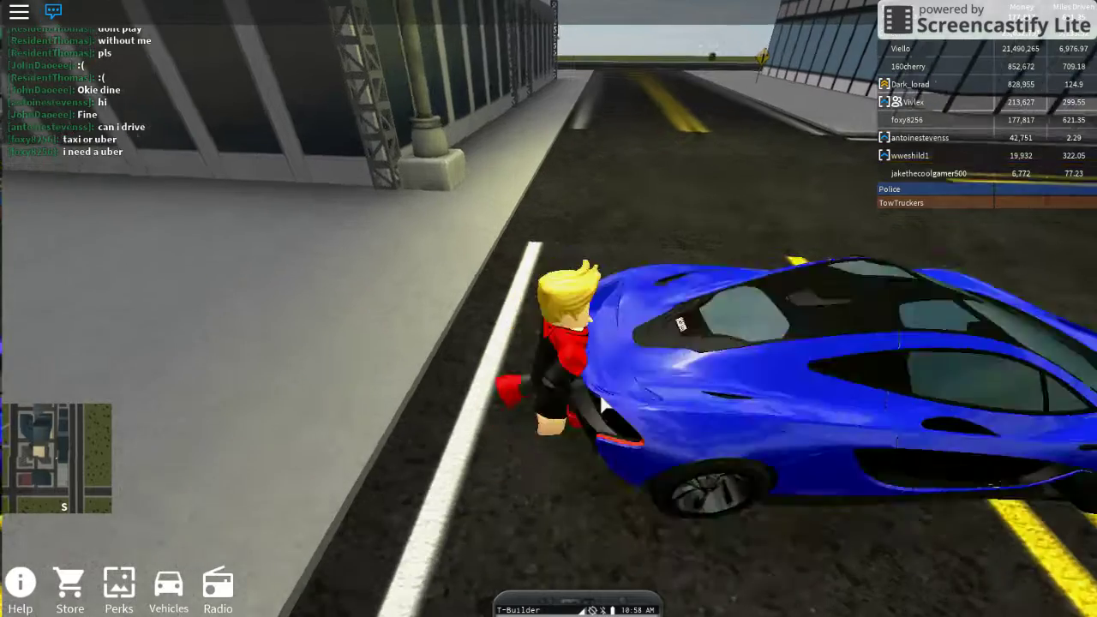
{"action": "key", "text": "e"}
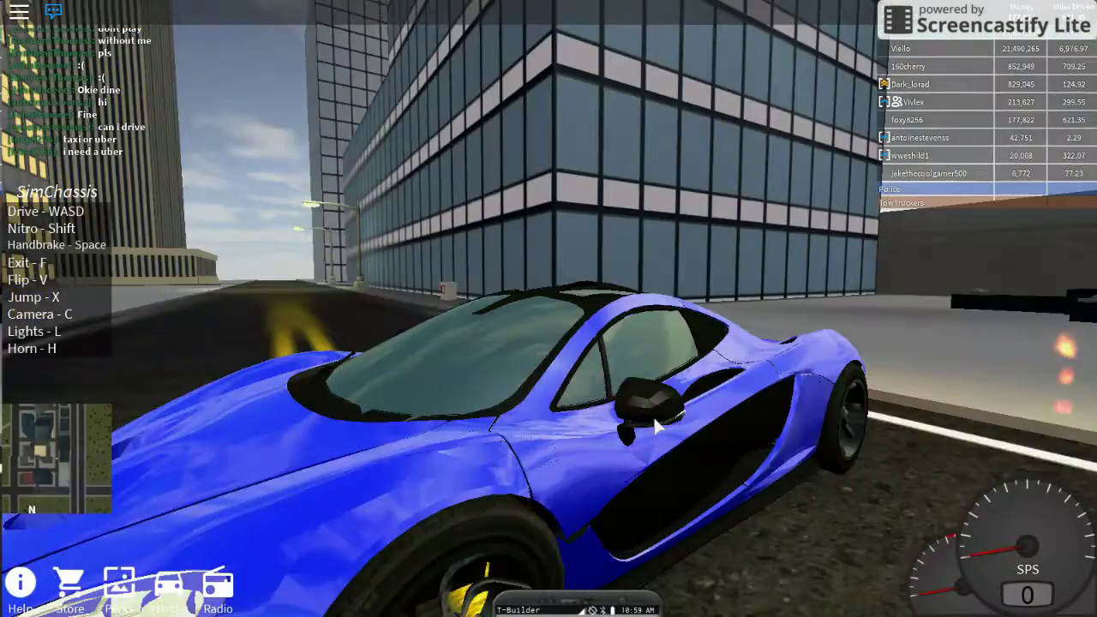
{"action": "key", "text": "w"}
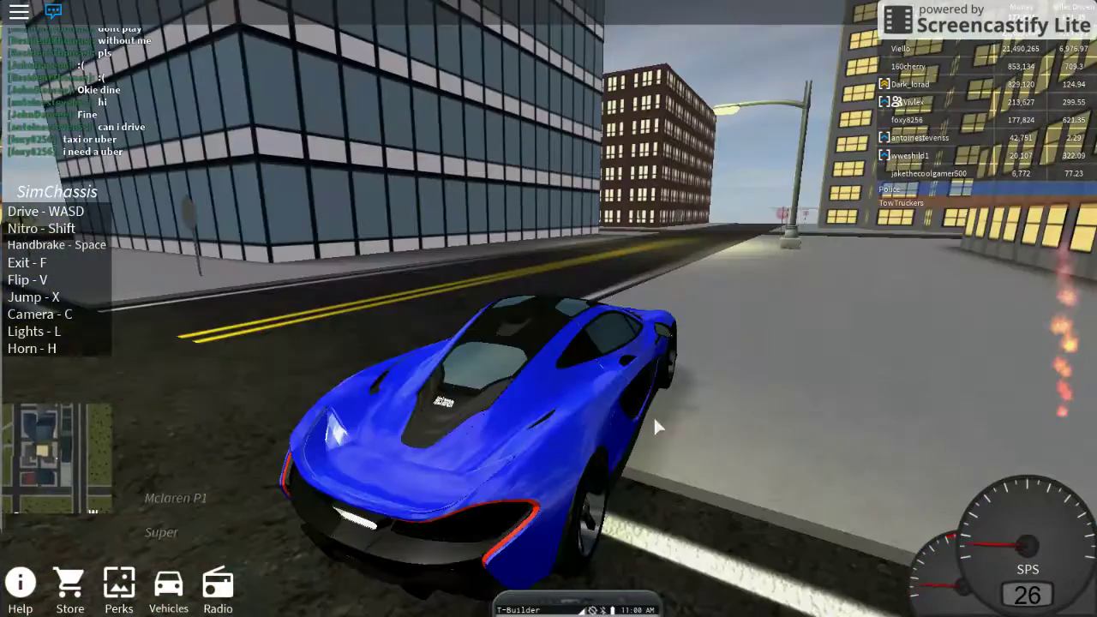
{"action": "key", "text": "w"}
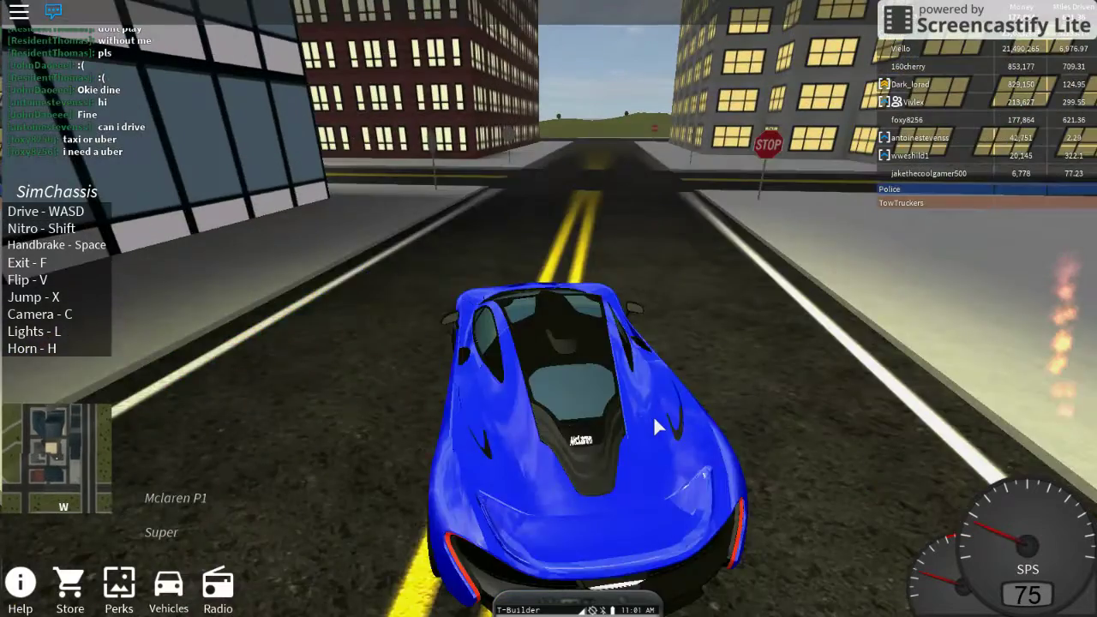
{"action": "key", "text": "w"}
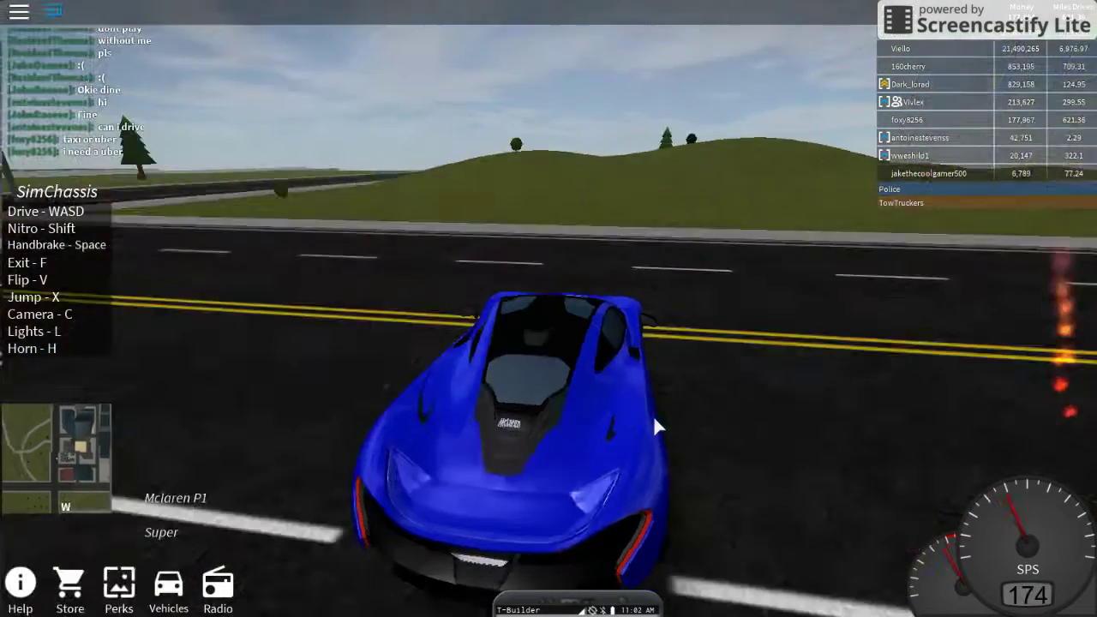
{"action": "key", "text": "w"}
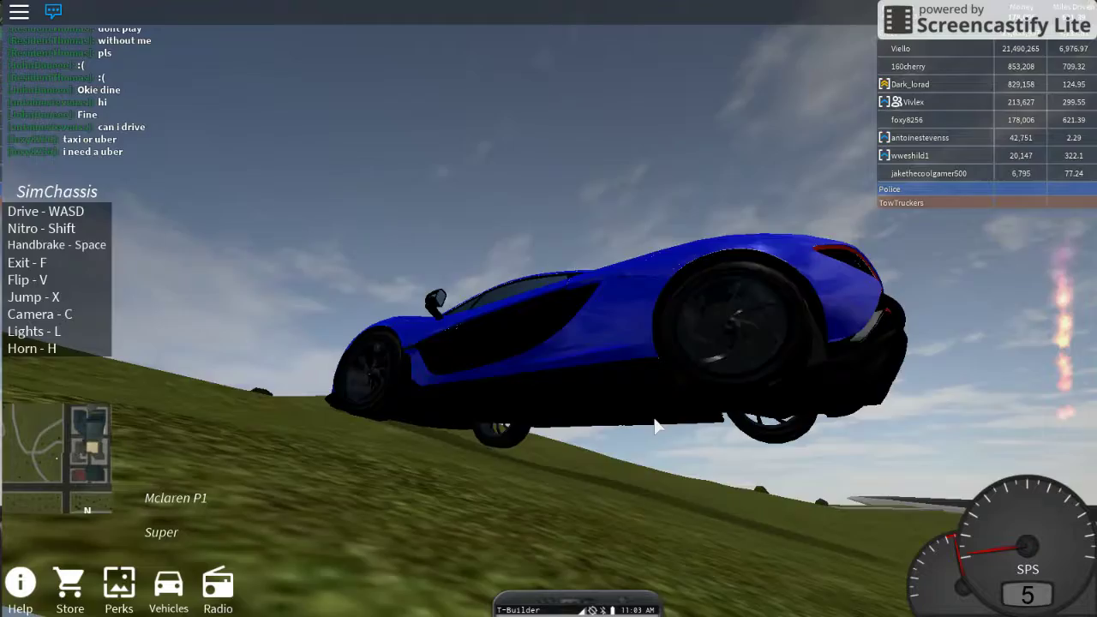
{"action": "key", "text": "w"}
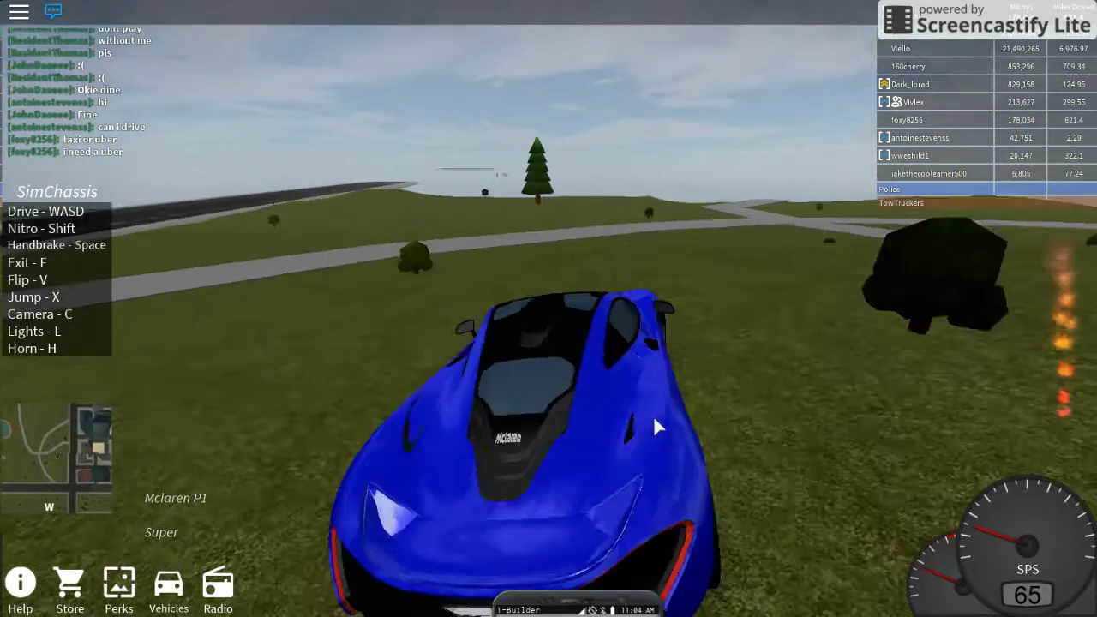
{"action": "key", "text": "w"}
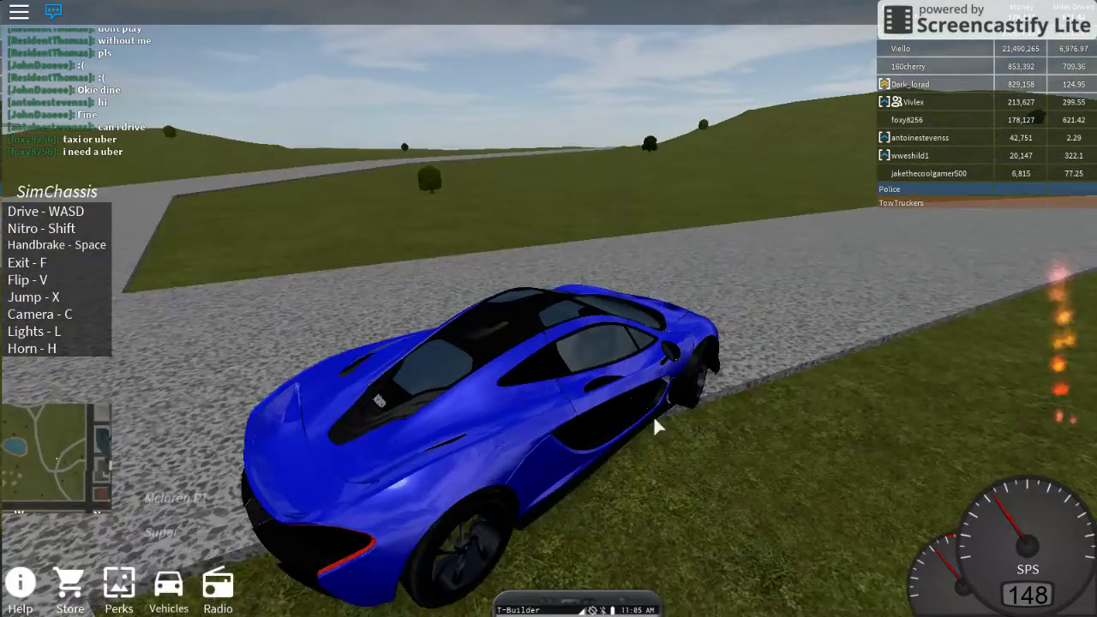
Step: Drive across the gravel road and past the police station onto the highway with nitro
{"action": "key", "text": "w"}
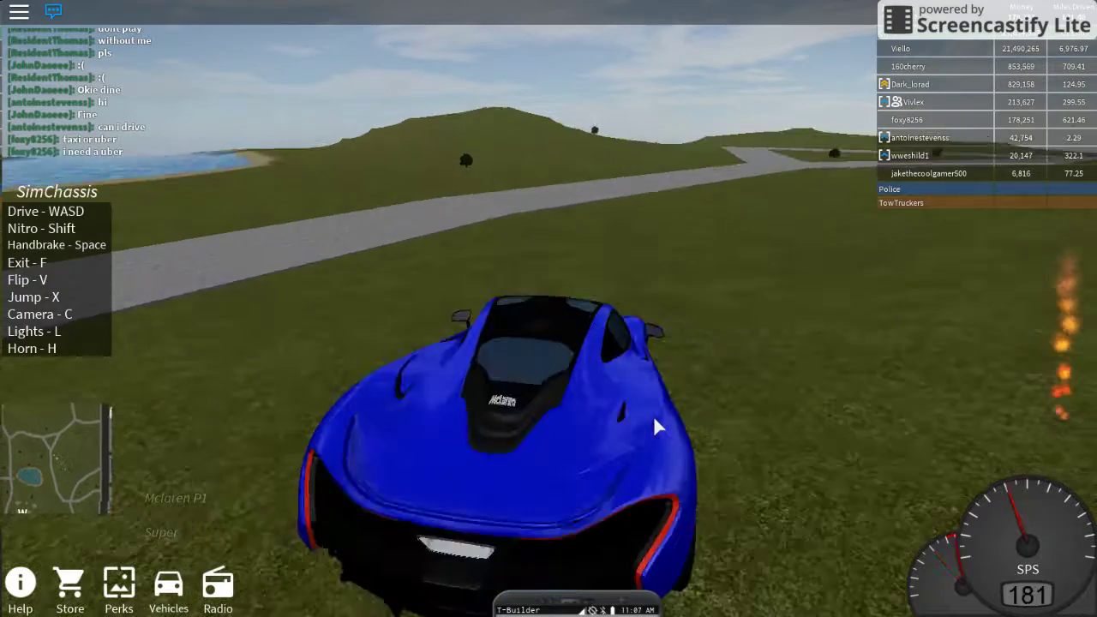
{"action": "key", "text": "w"}
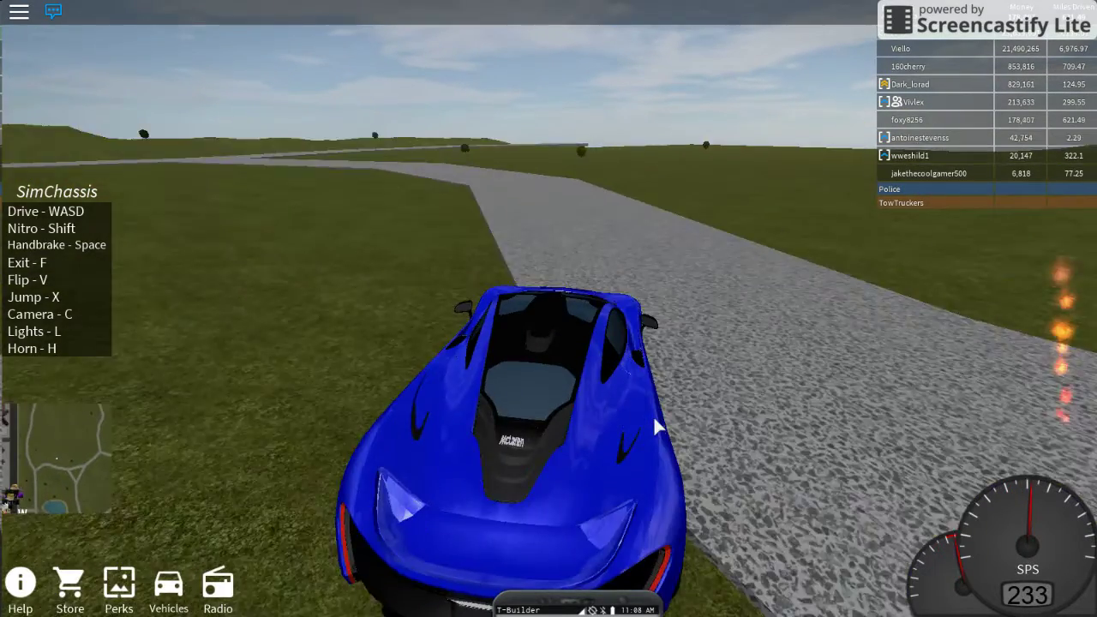
{"action": "key", "text": "w"}
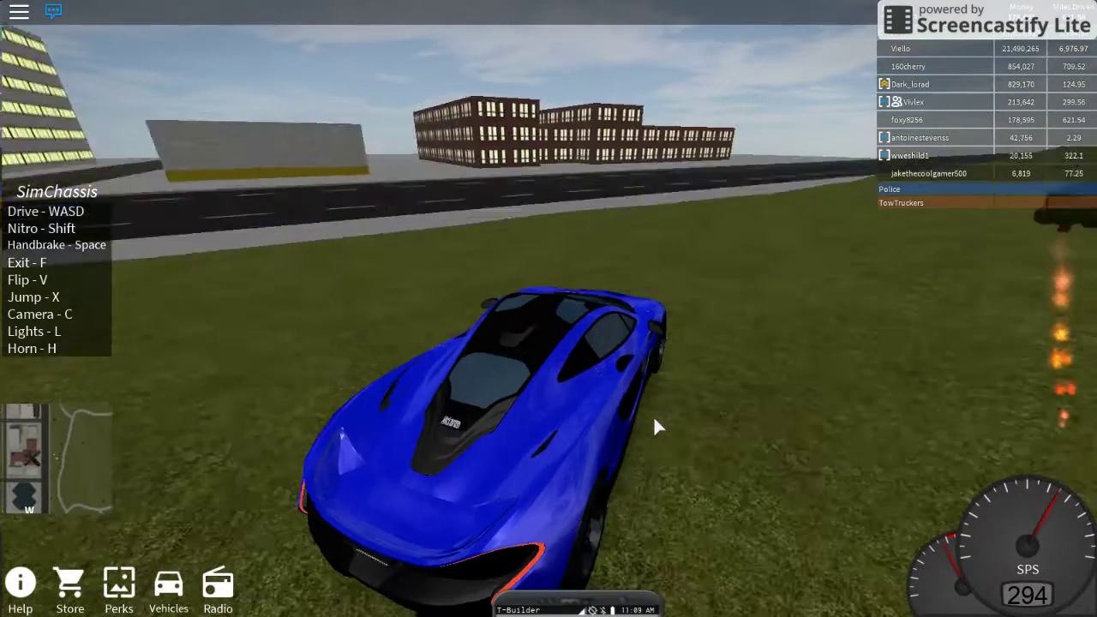
{"action": "key", "text": "w"}
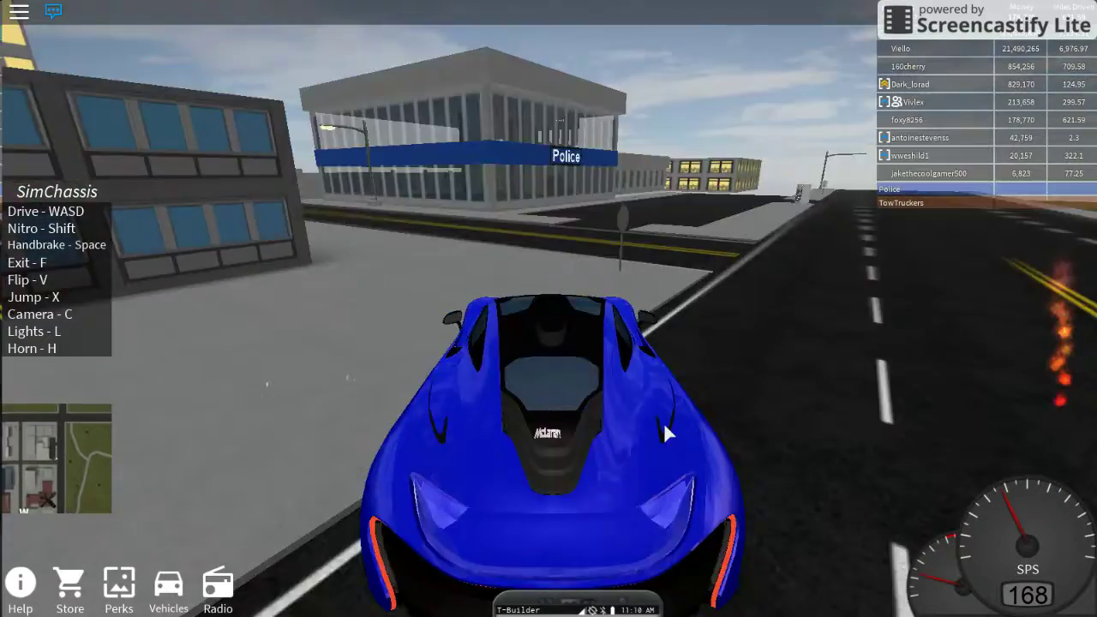
{"action": "key", "text": "a"}
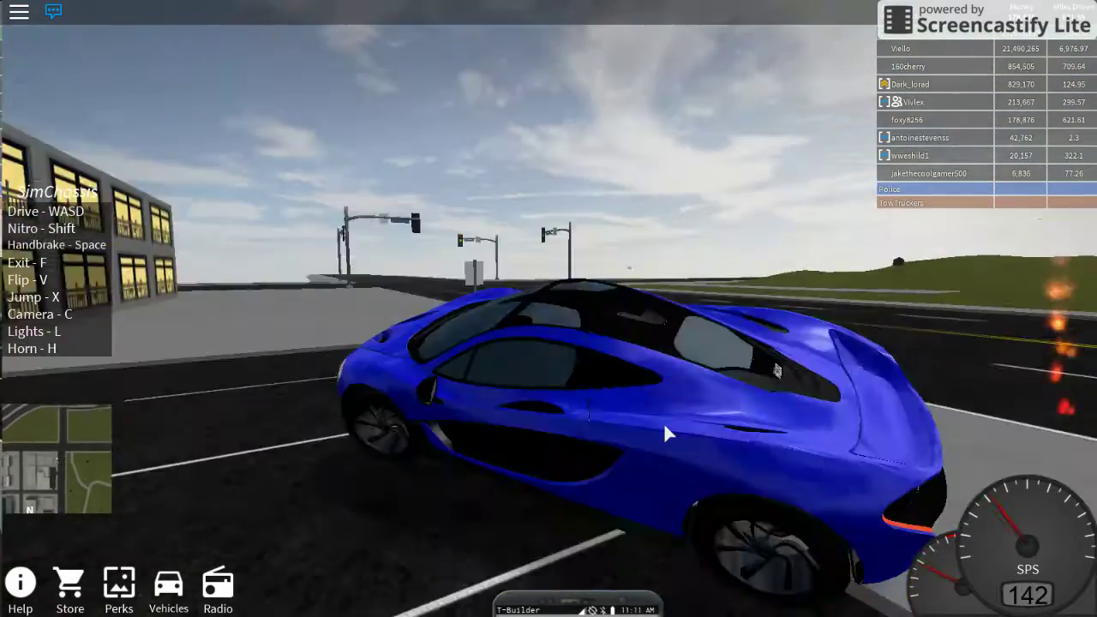
{"action": "key", "text": "s"}
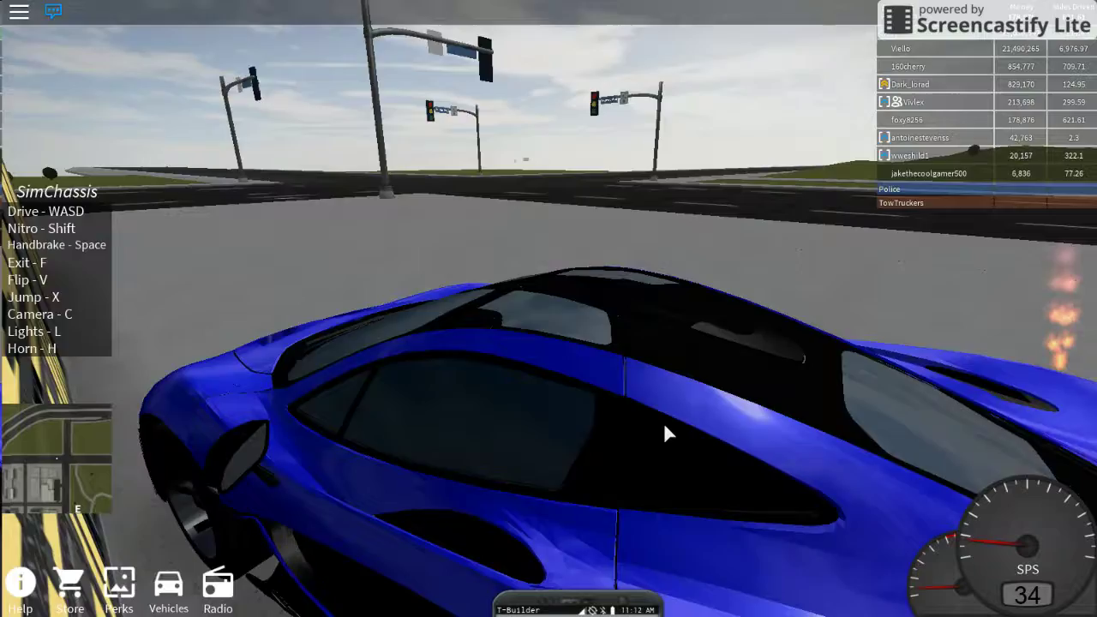
{"action": "key", "text": "w"}
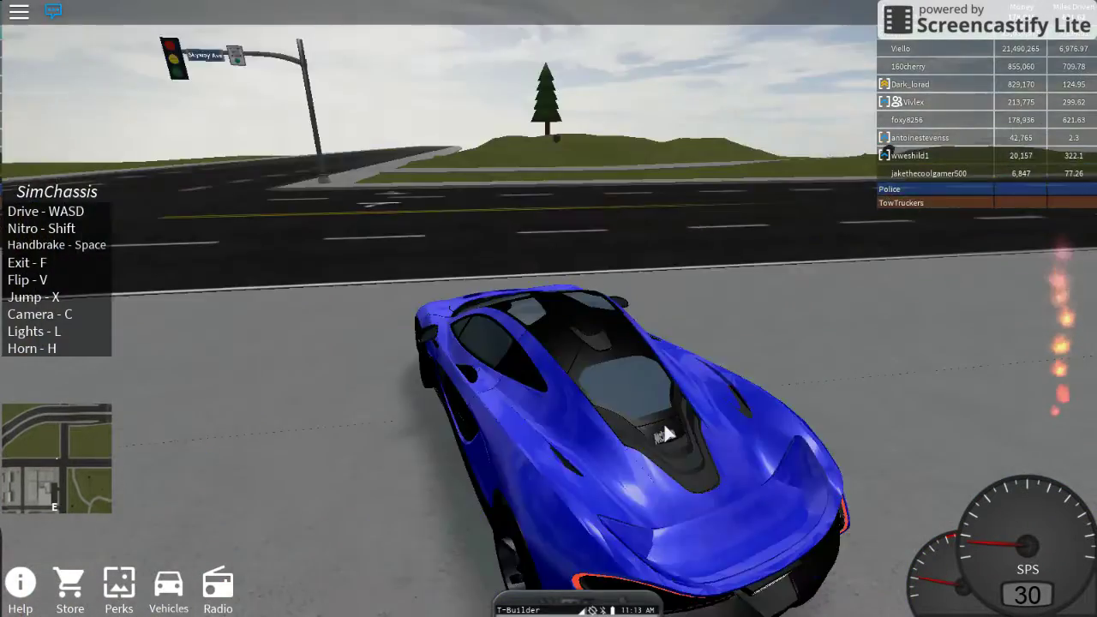
{"action": "key", "text": "w"}
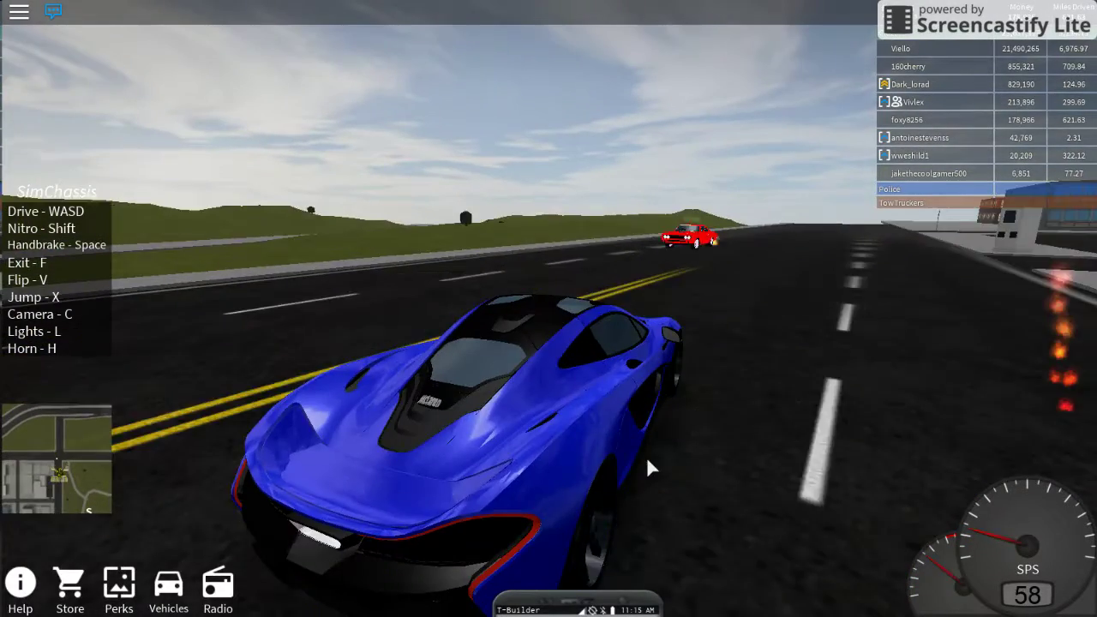
{"action": "key", "text": "w"}
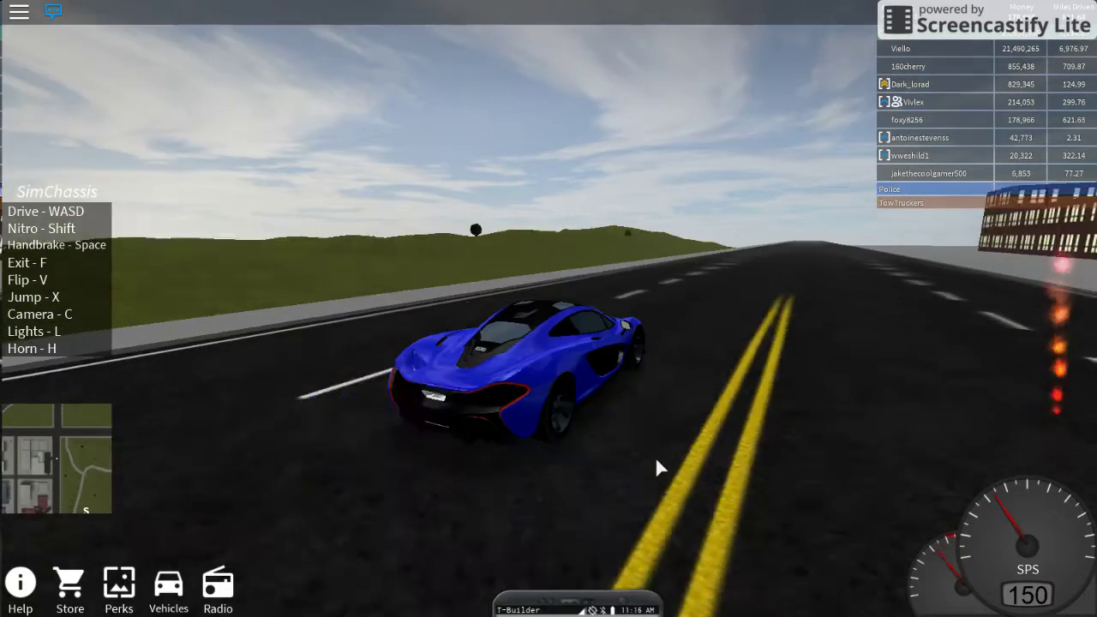
Step: Boost the McLaren along the highway with nitro and swing around on the grass
{"action": "key", "text": "shift"}
{"action": "key", "text": "w"}
{"action": "key", "text": "shift"}
{"action": "key", "text": "c"}
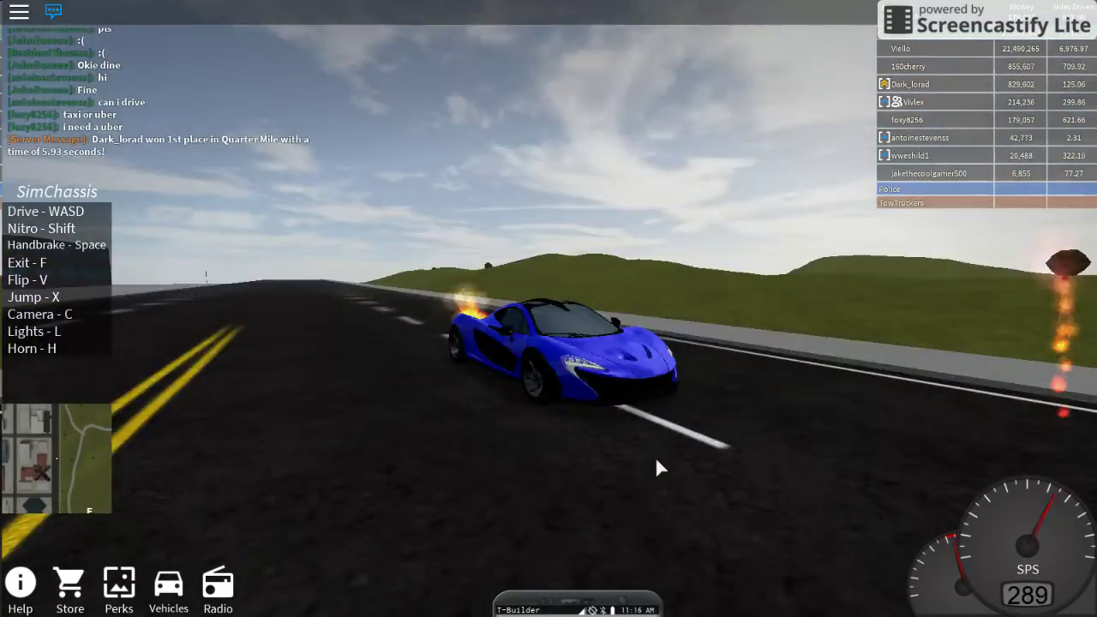
{"action": "key", "text": "w"}
{"action": "key", "text": "shift"}
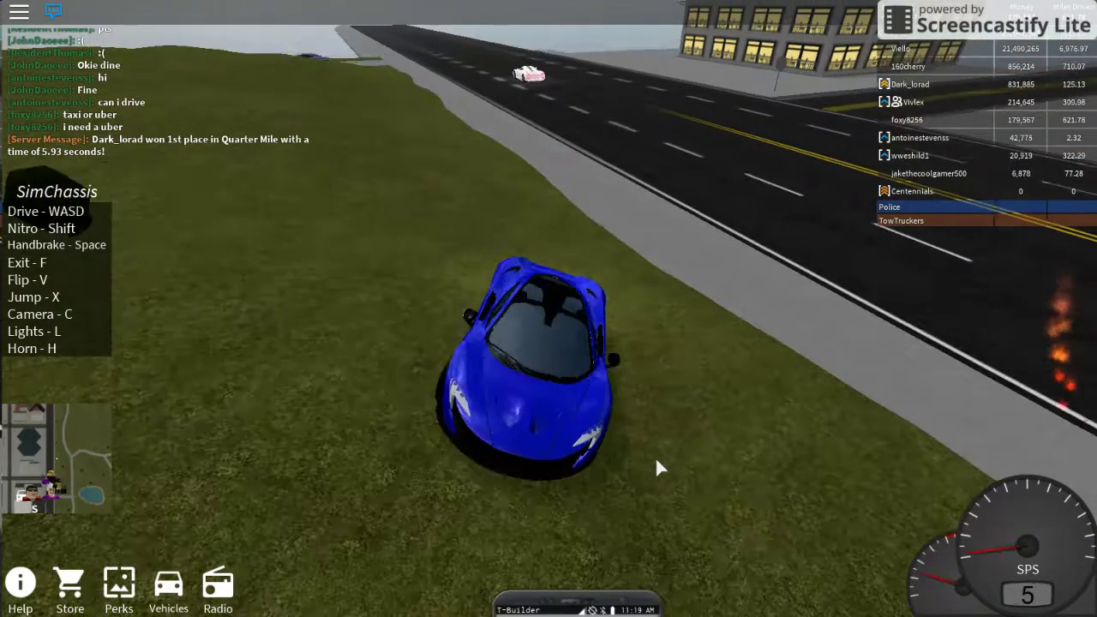
{"action": "key", "text": "w"}
{"action": "key", "text": "a"}
{"action": "key", "text": "w"}
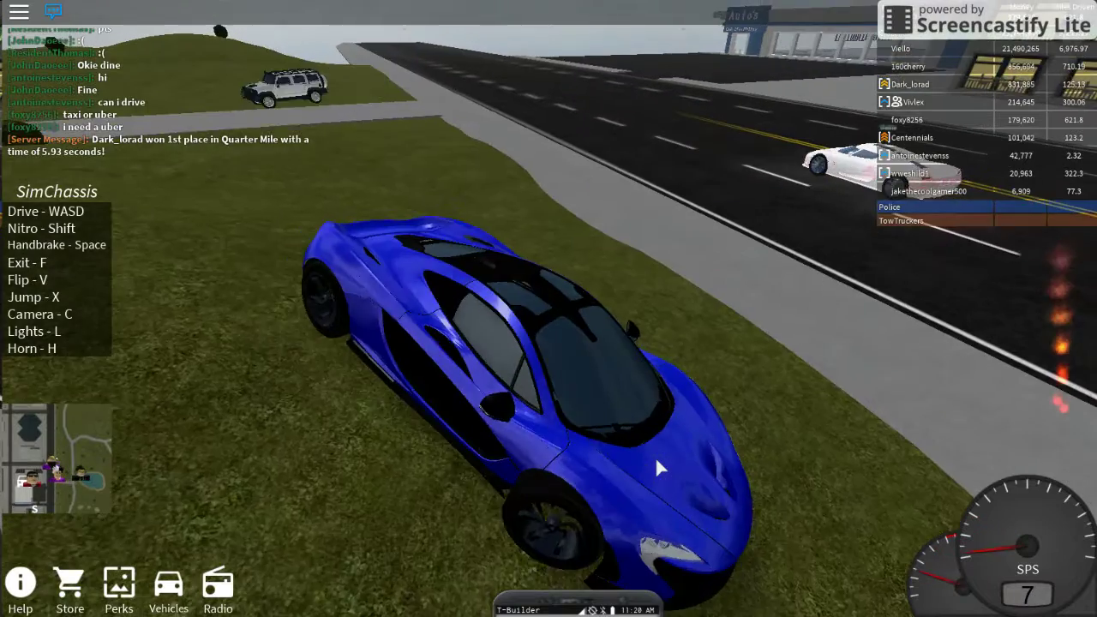
Step: Get back onto the highway and speed into the city district
{"action": "key", "text": "w"}
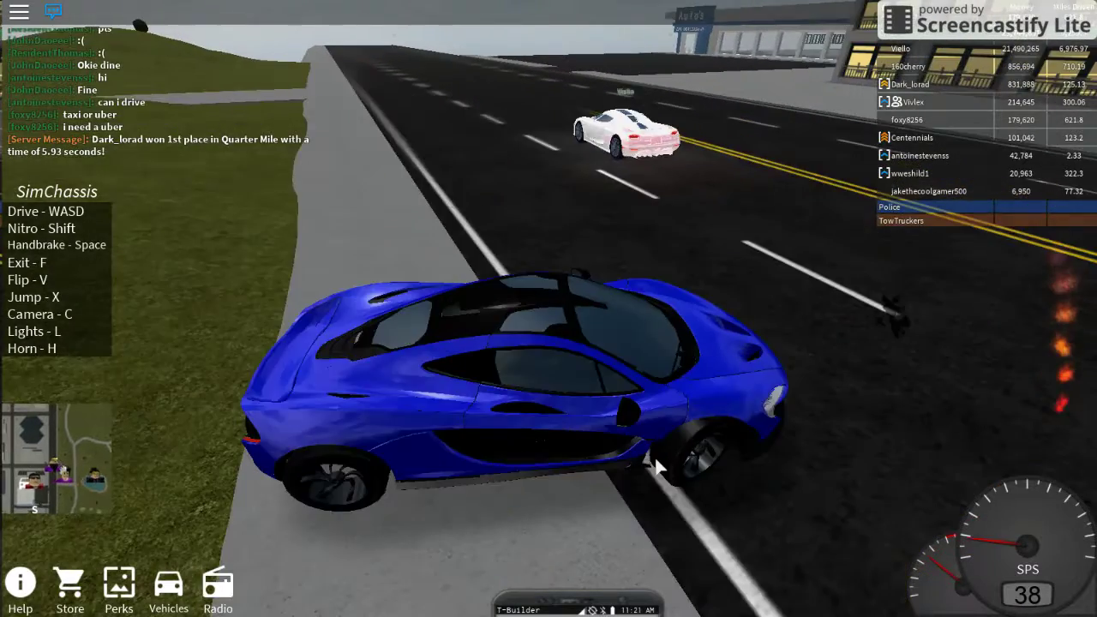
{"action": "key", "text": "w"}
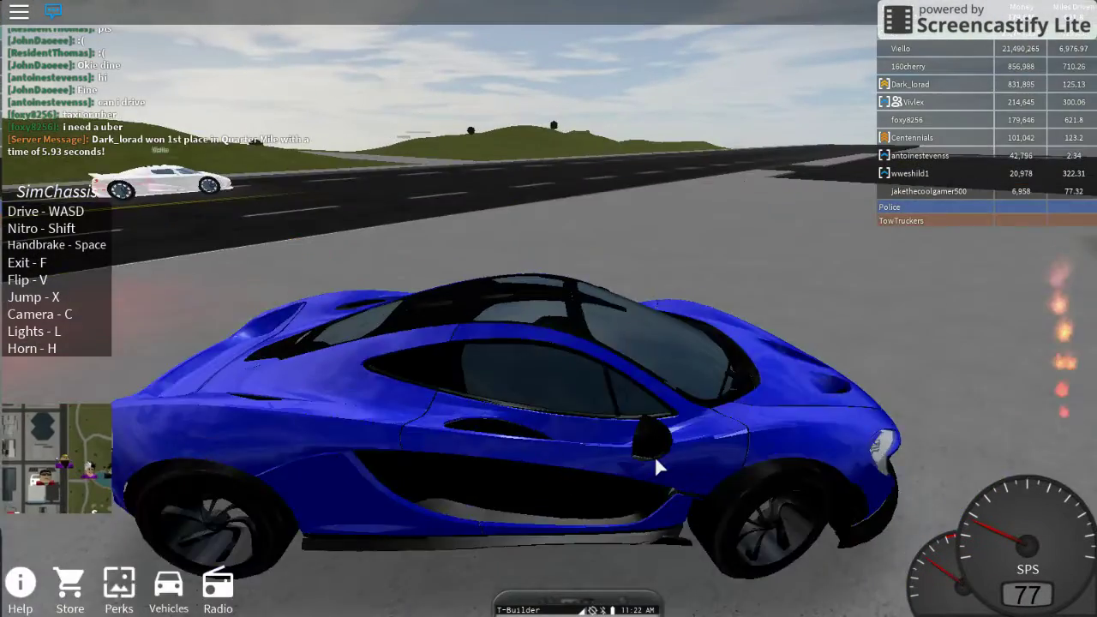
{"action": "key", "text": "w"}
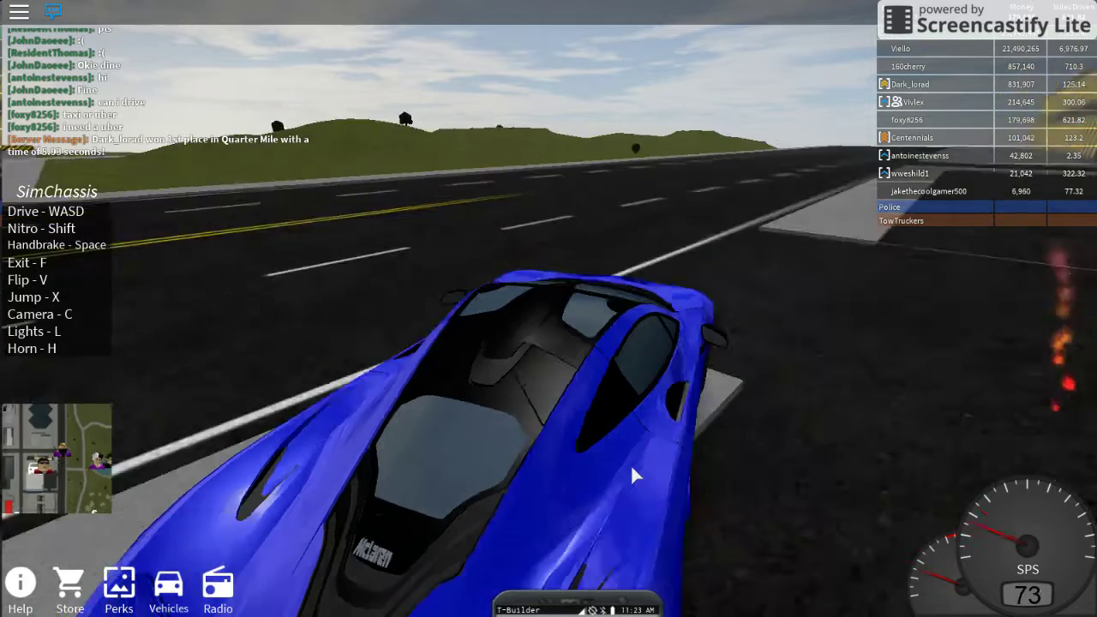
{"action": "key", "text": "w"}
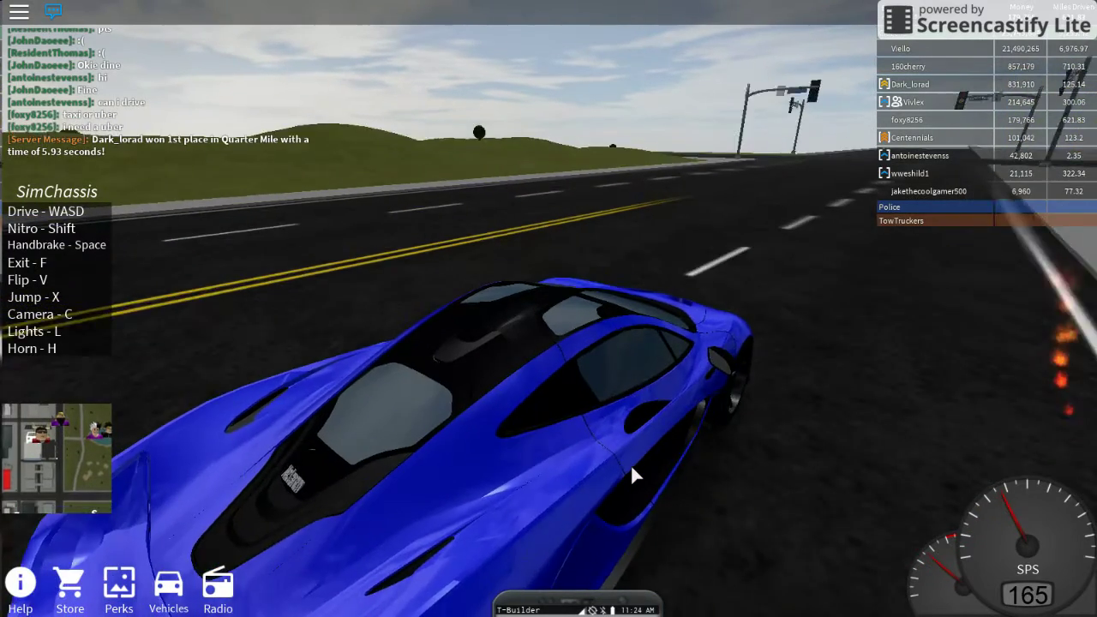
{"action": "key", "text": "w"}
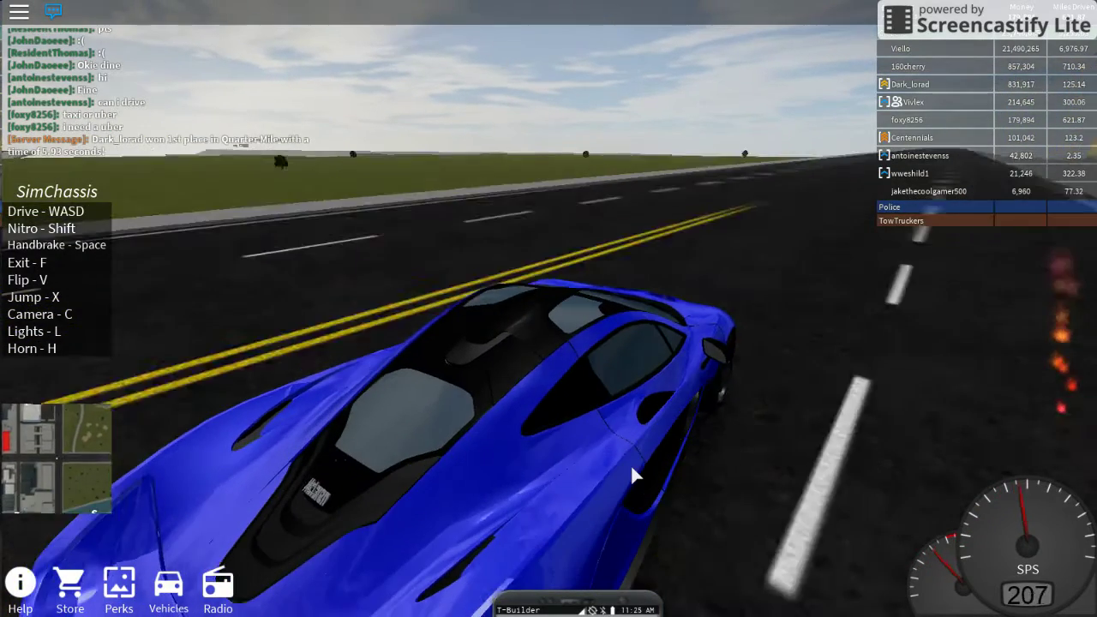
{"action": "key", "text": "w"}
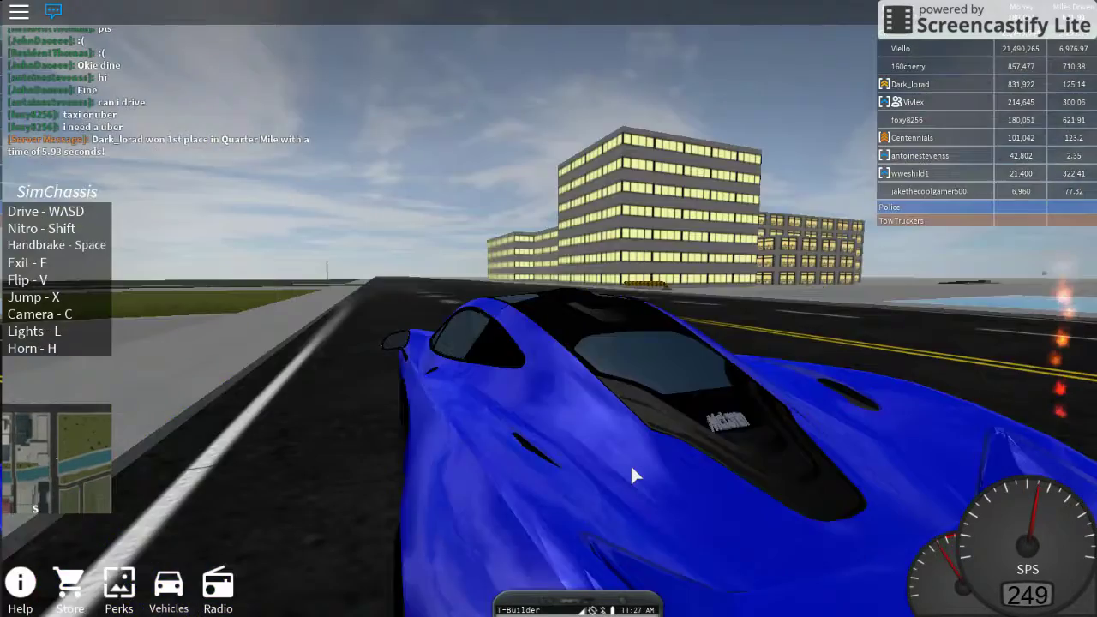
Step: Turn through the city streets into the airport and stop at the Quarter Mile start
{"action": "key", "text": "a"}
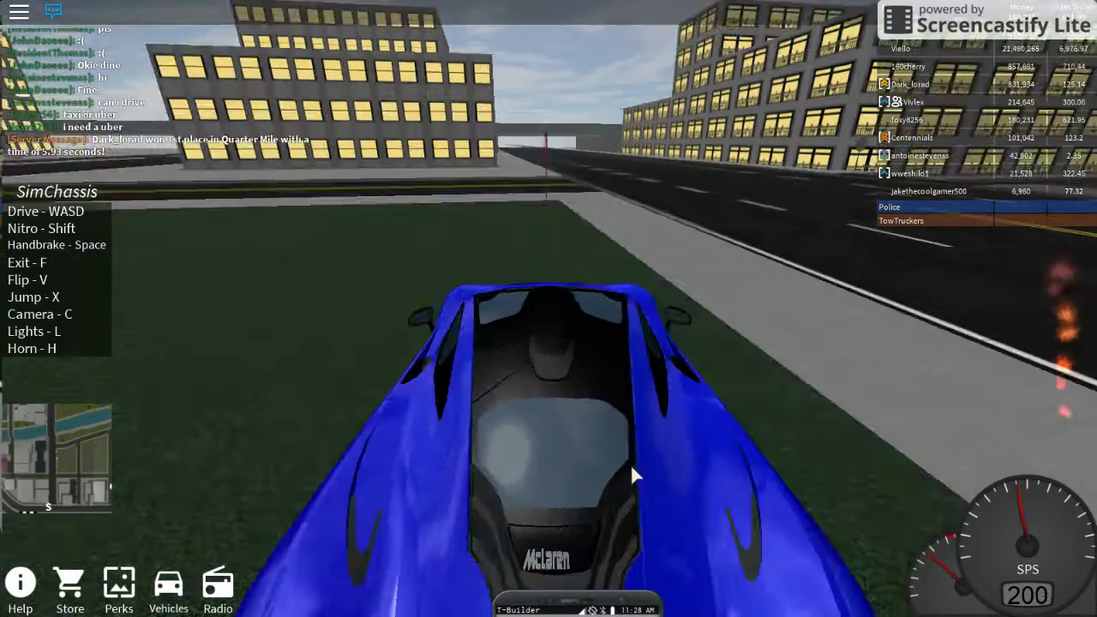
{"action": "key", "text": "a"}
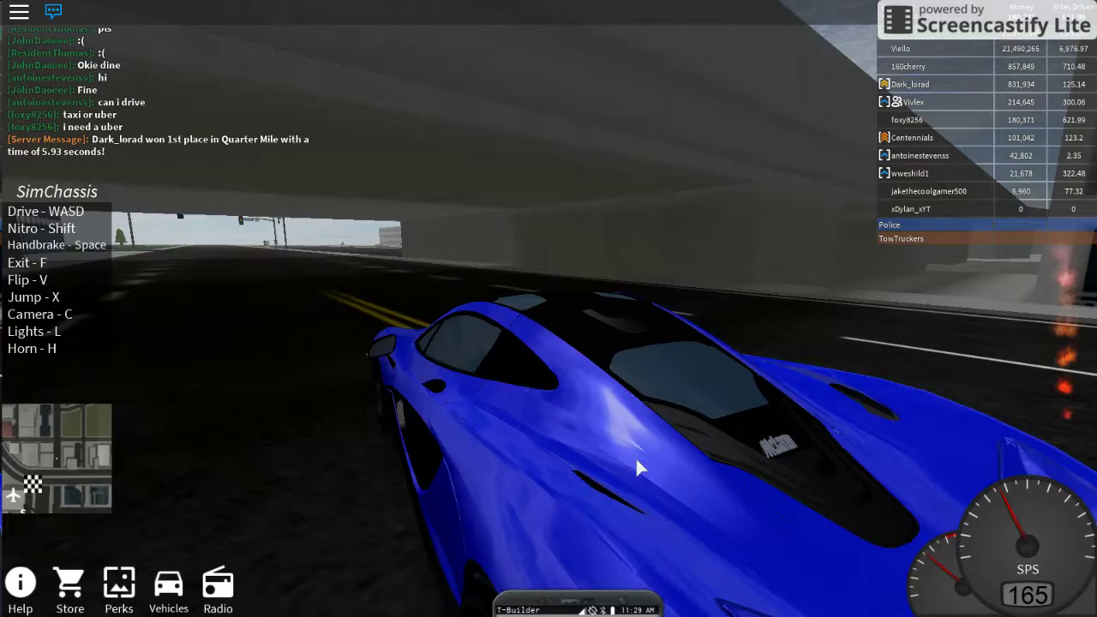
{"action": "key", "text": "s"}
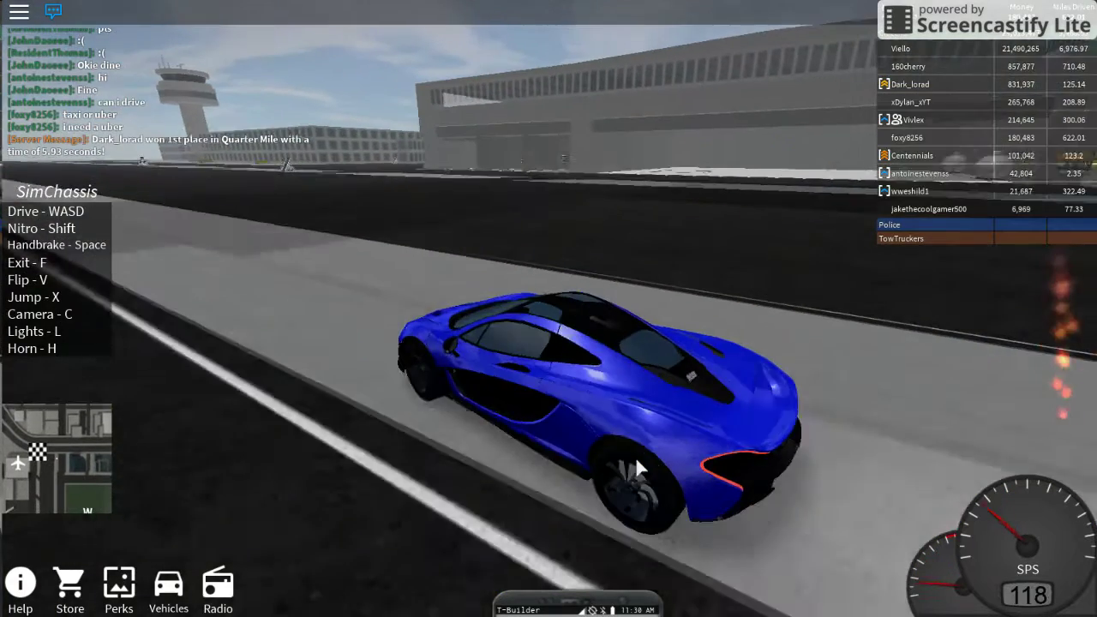
{"action": "key", "text": "w"}
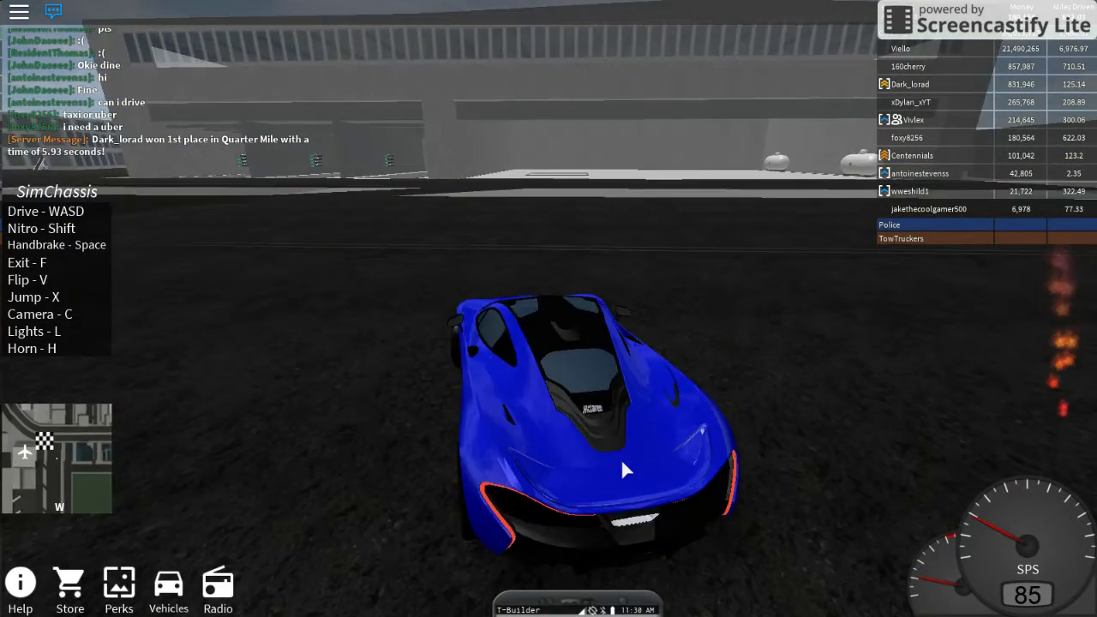
{"action": "key", "text": "a"}
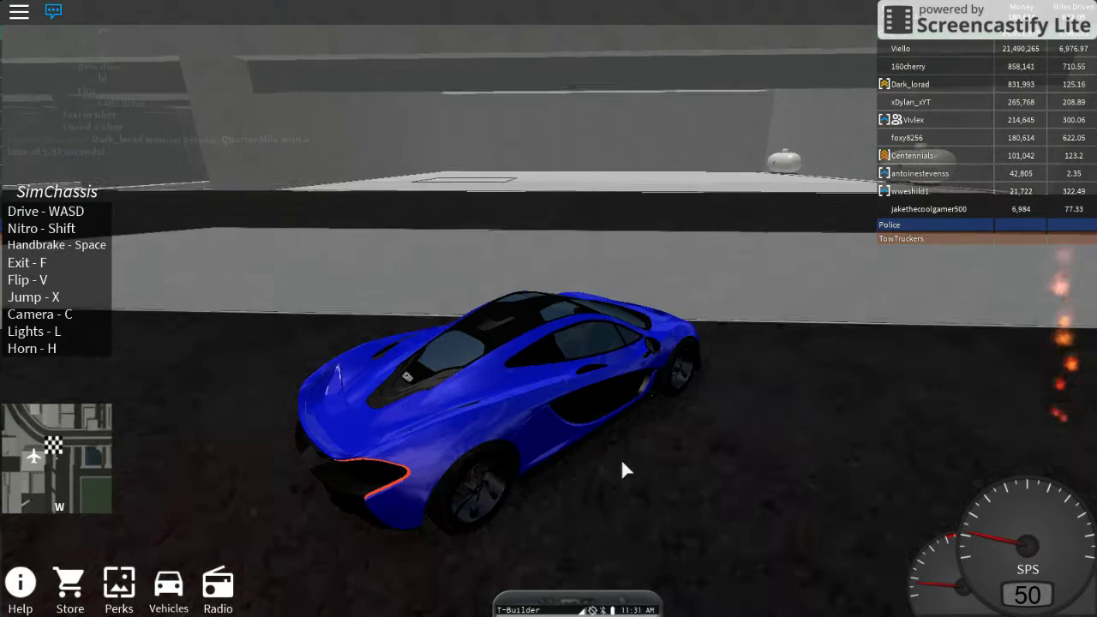
{"action": "key", "text": "w"}
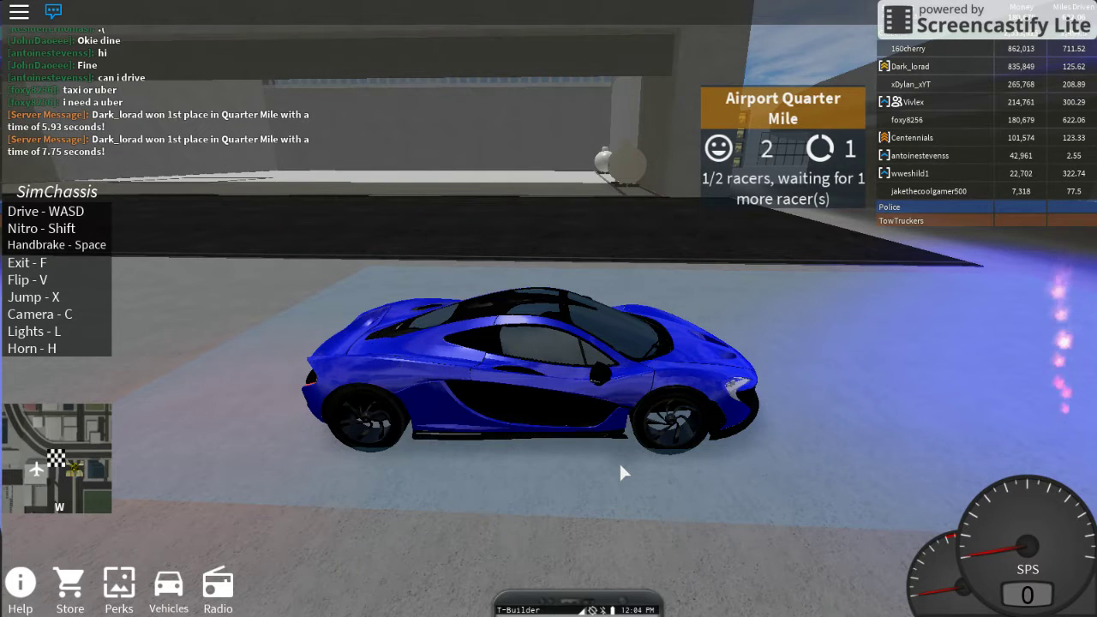
Step: Exit the parked McLaren and spawn the white Nissan GTR from My Vehicles
{"action": "key", "text": "Right"}
{"action": "key", "text": "Right"}
{"action": "key", "text": "Right"}
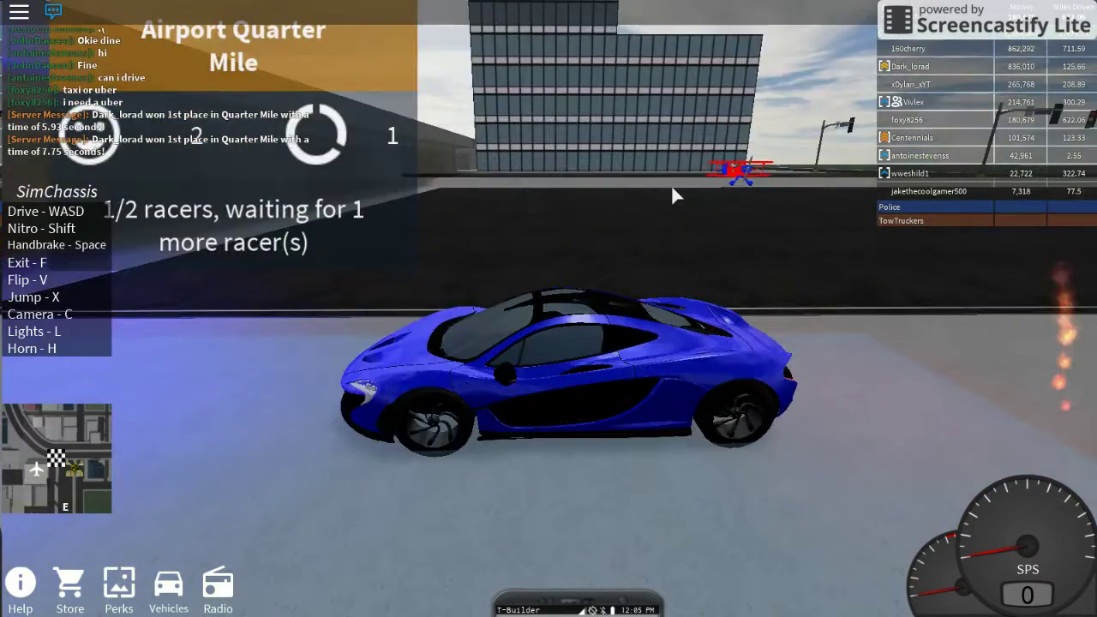
{"action": "key", "text": "Right"}
{"action": "key", "text": "Right"}
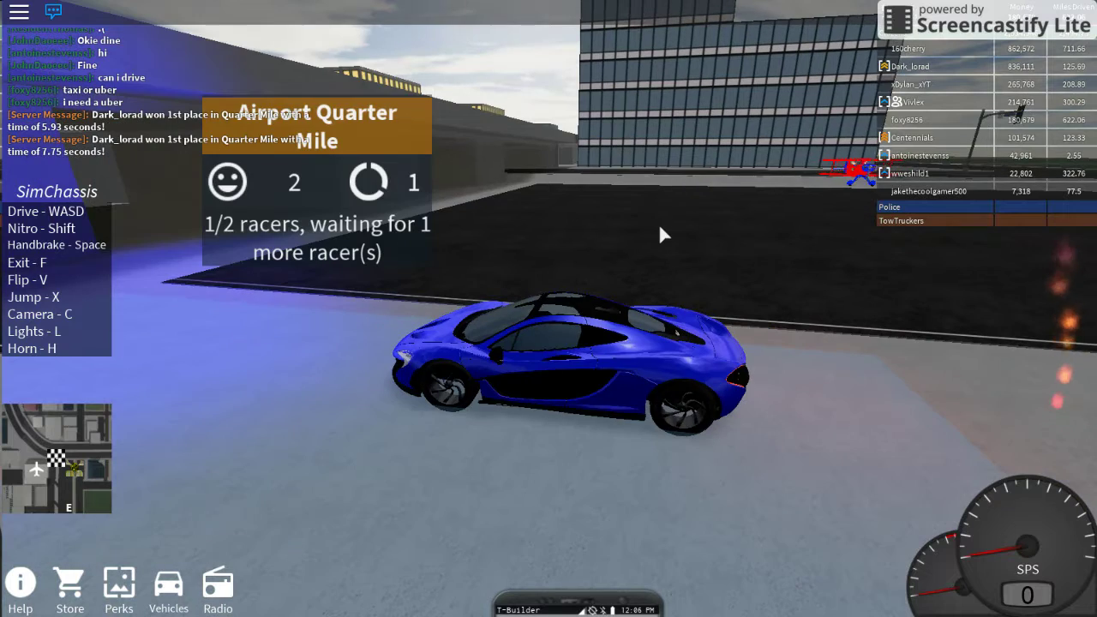
{"action": "scroll", "coordinate": [674, 208], "scroll_direction": "up", "scroll_amount": 3}
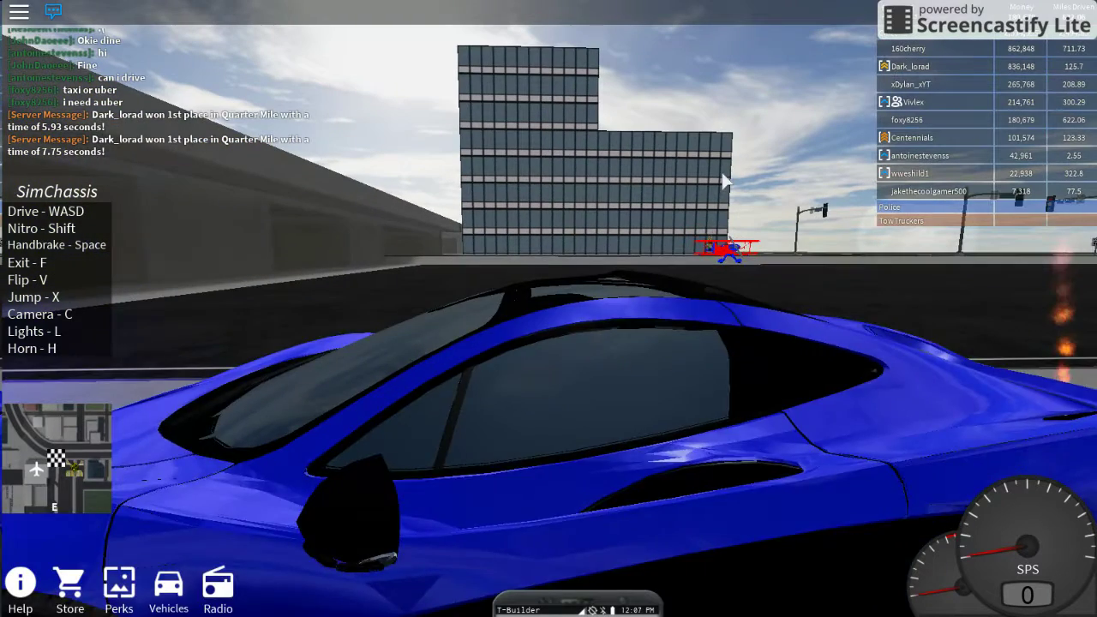
{"action": "scroll", "coordinate": [721, 170], "scroll_direction": "up", "scroll_amount": 2}
{"action": "scroll", "coordinate": [731, 175], "scroll_direction": "down", "scroll_amount": 3}
{"action": "scroll", "coordinate": [720, 185], "scroll_direction": "up", "scroll_amount": 1}
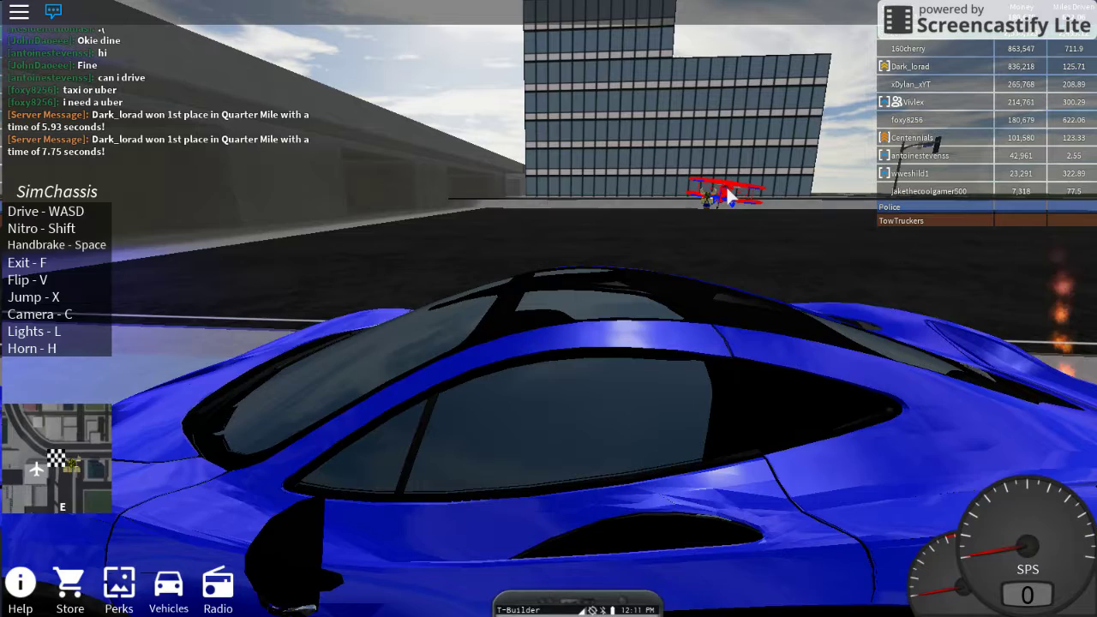
{"action": "key", "text": "f"}
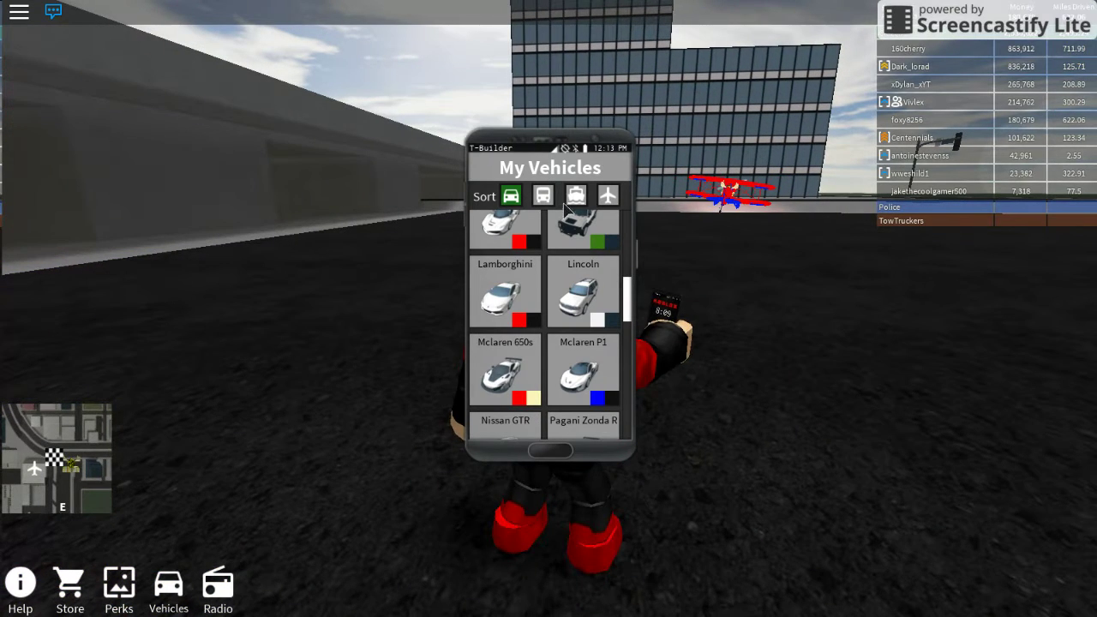
{"action": "scroll", "coordinate": [549, 300], "scroll_direction": "down", "scroll_amount": 2}
{"action": "scroll", "coordinate": [532, 292], "scroll_direction": "down", "scroll_amount": 2}
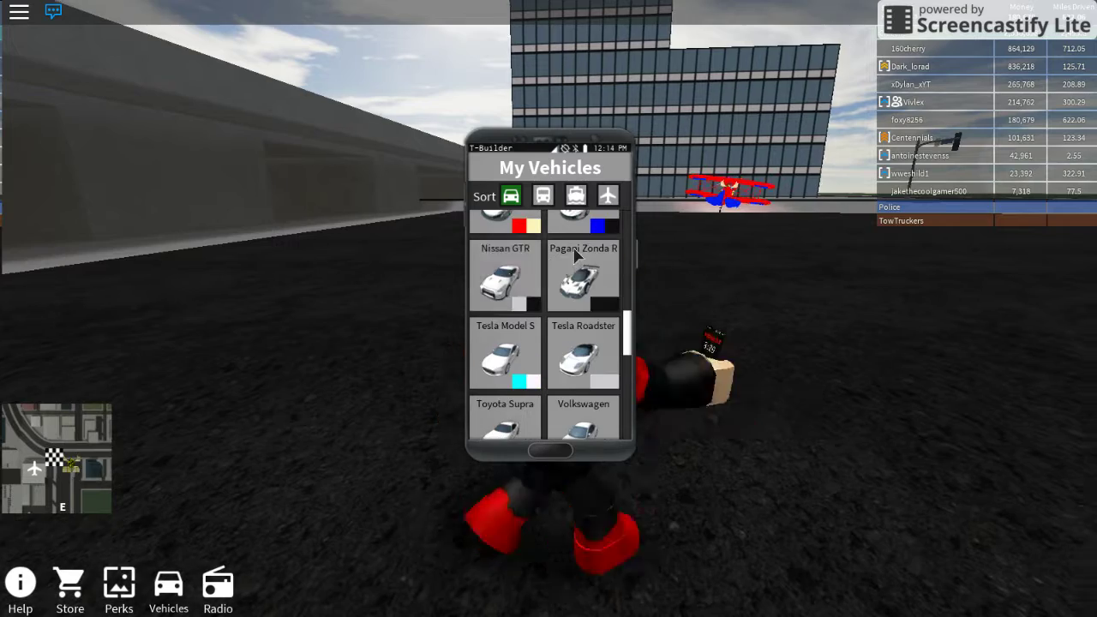
{"action": "left_click", "coordinate": [510, 276]}
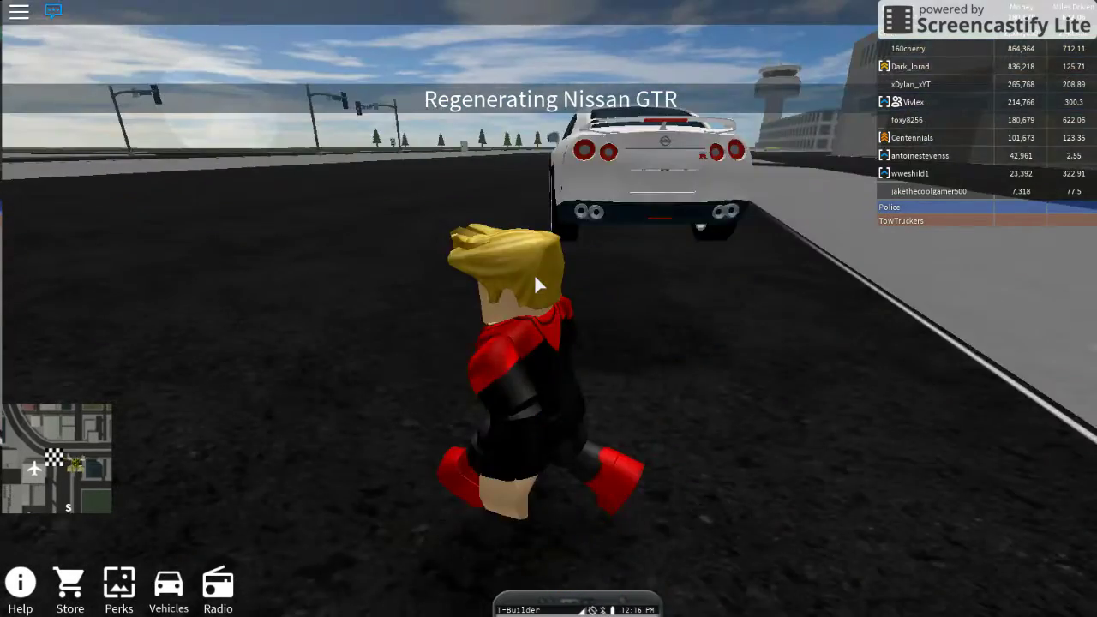
Step: Get into the Nissan GTR and drift it around the tarmac with nitro
{"action": "key", "text": "w"}
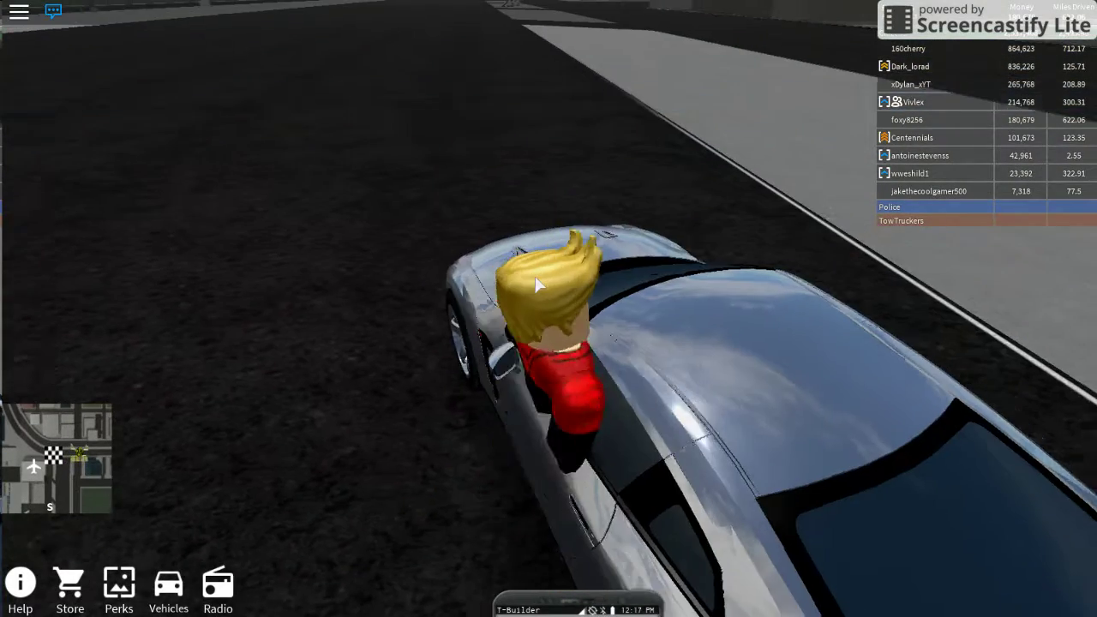
{"action": "key", "text": "e"}
{"action": "key", "text": "w"}
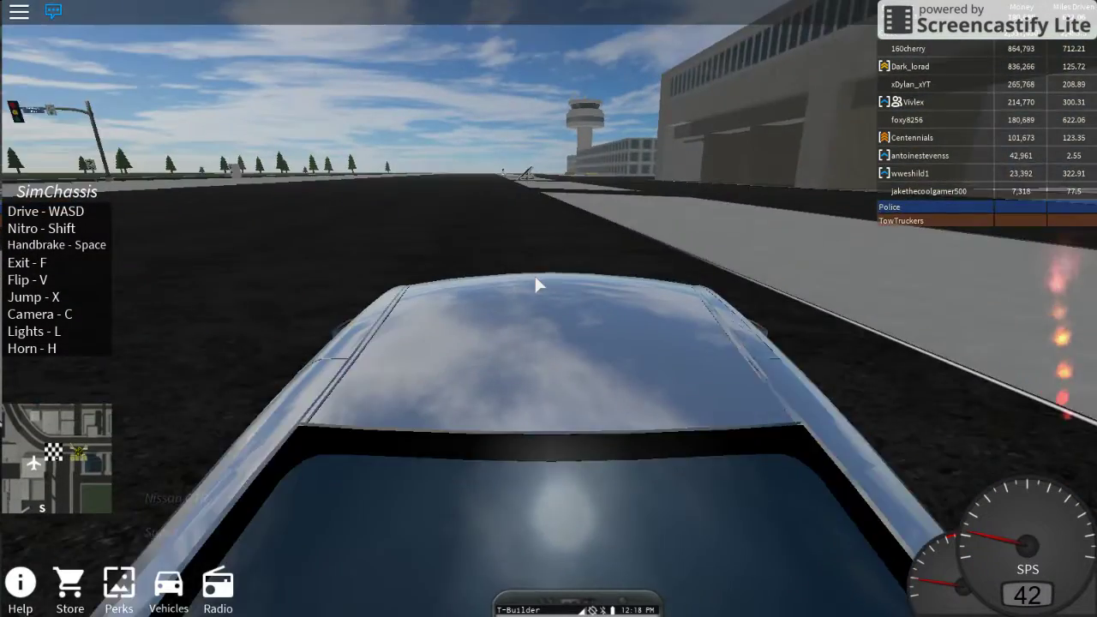
{"action": "key", "text": "w"}
{"action": "key", "text": "w"}
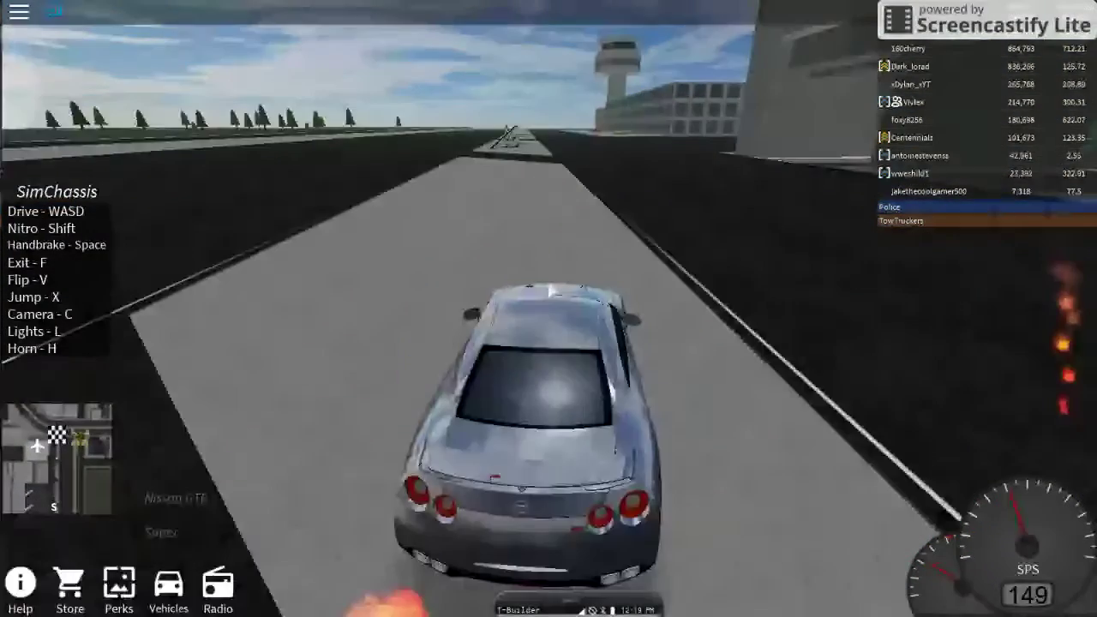
{"action": "key", "text": "shift"}
{"action": "key", "text": "a"}
{"action": "key", "text": "shift"}
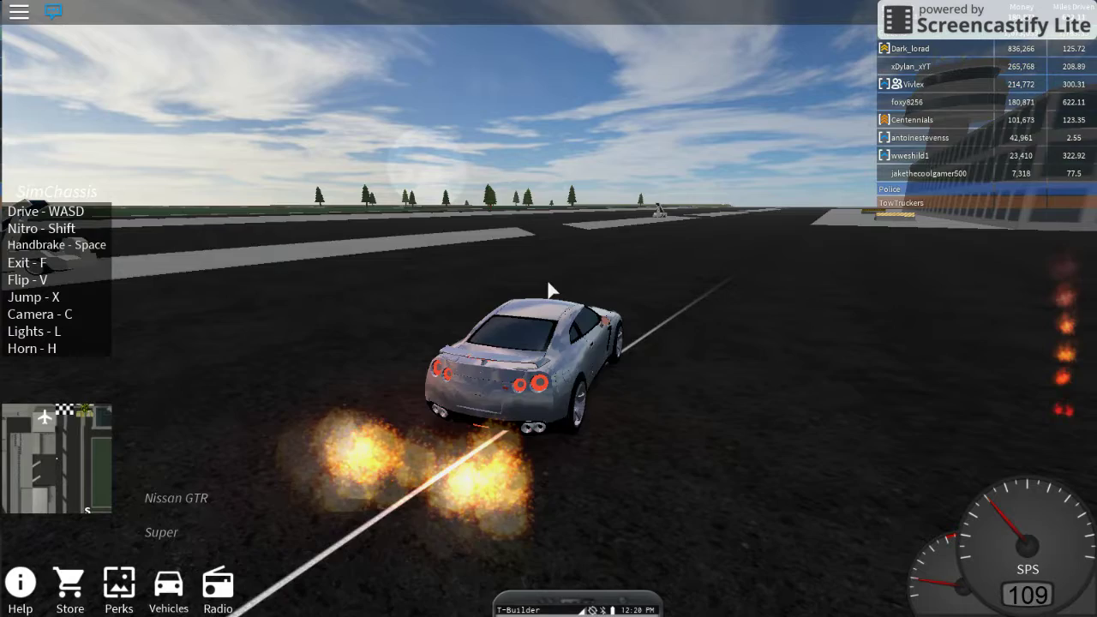
{"action": "key", "text": "w"}
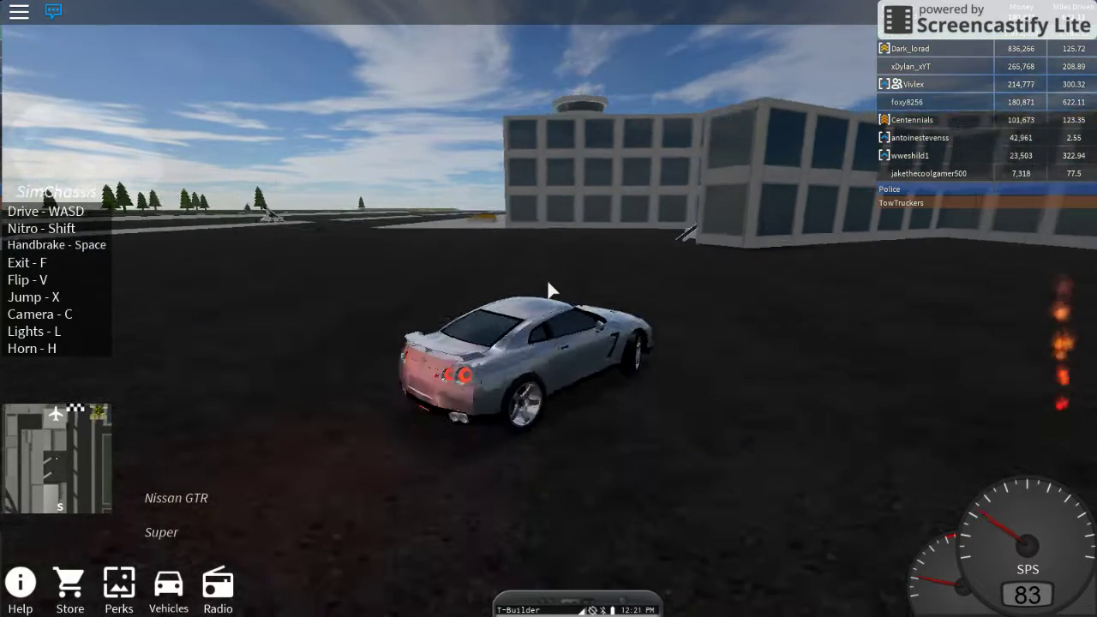
Step: Jump the hazard-striped ramp, right the flipped car, and nitro down the runway
{"action": "key", "text": "s"}
{"action": "key", "text": "w"}
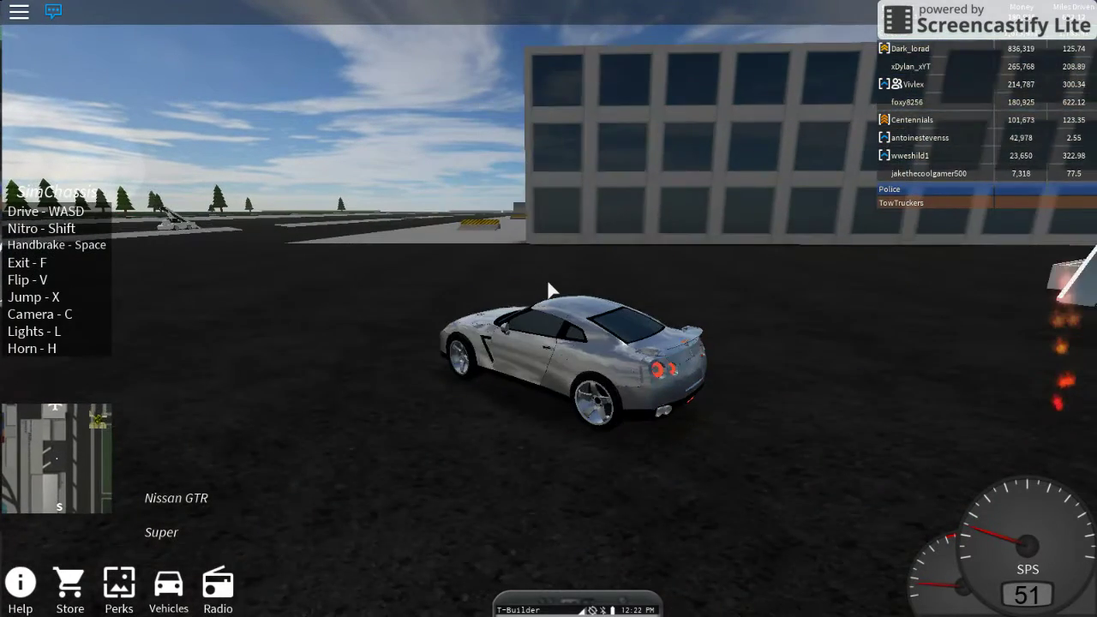
{"action": "key", "text": "w"}
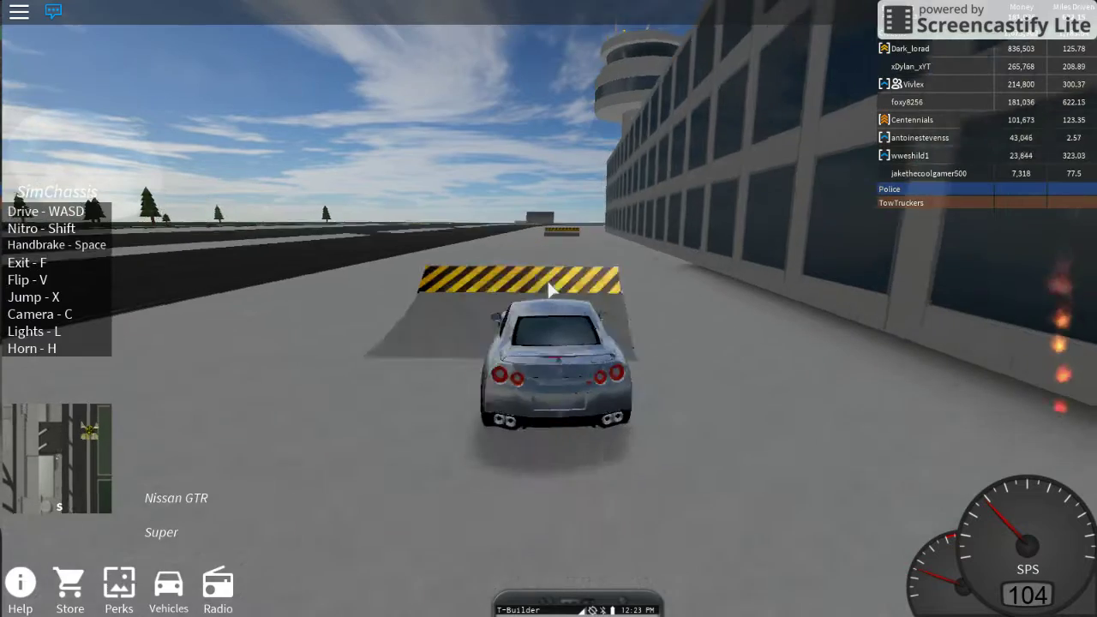
{"action": "key", "text": "shift"}
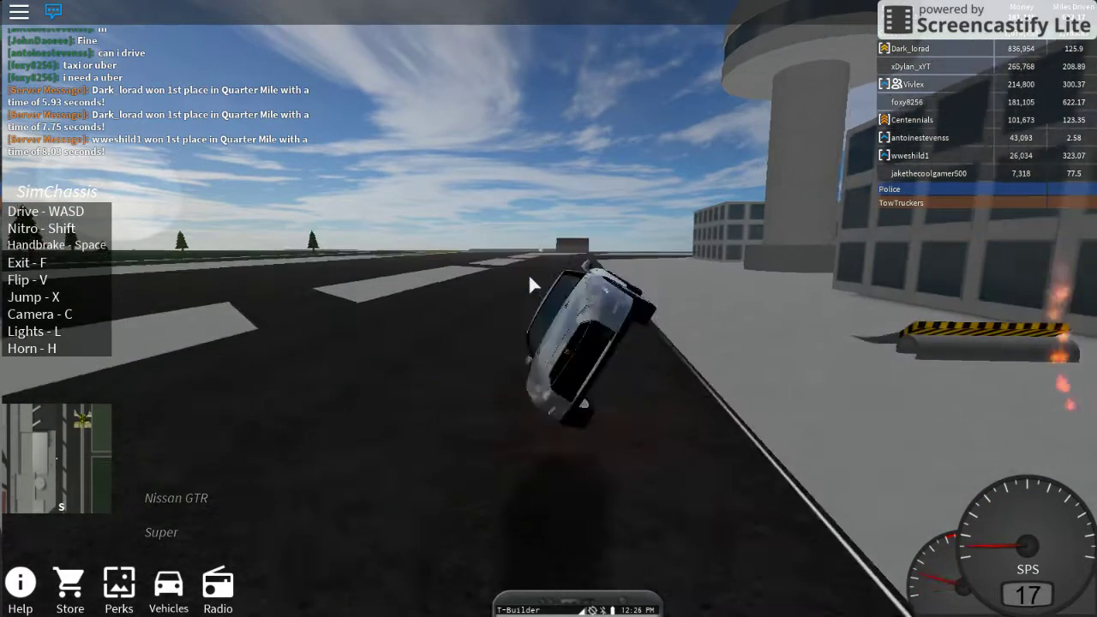
{"action": "key", "text": "w"}
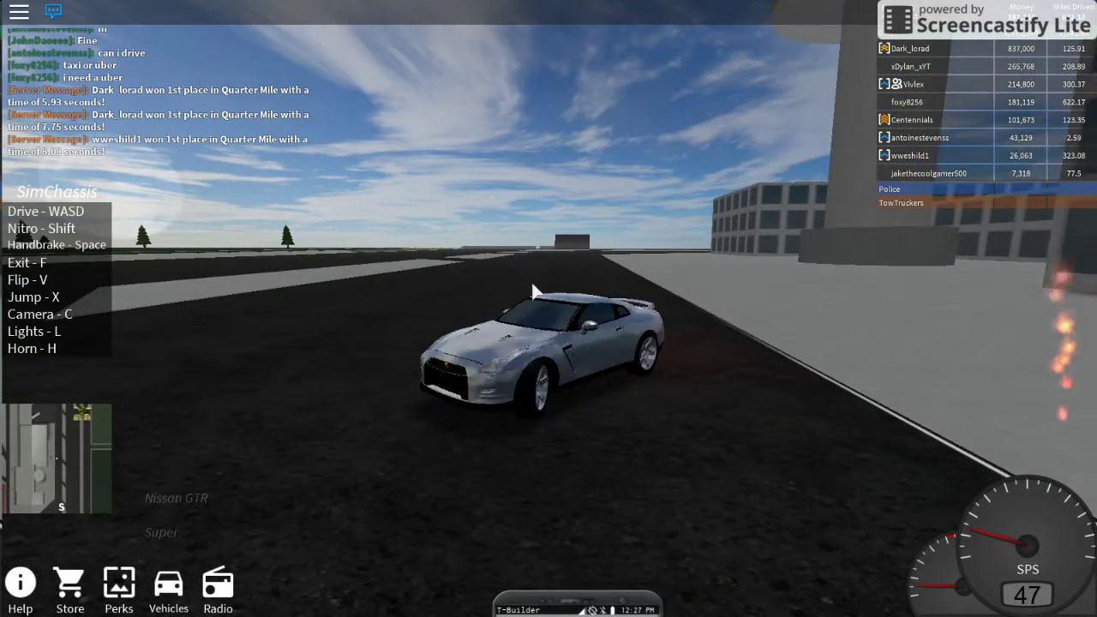
{"action": "key", "text": "w"}
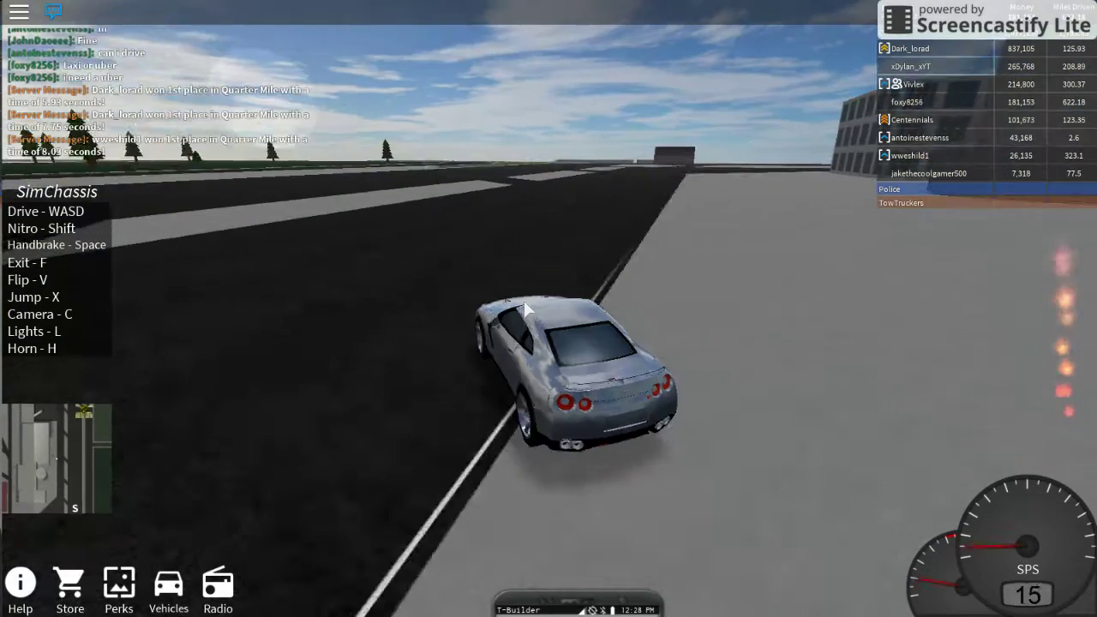
{"action": "key", "text": "shift+w"}
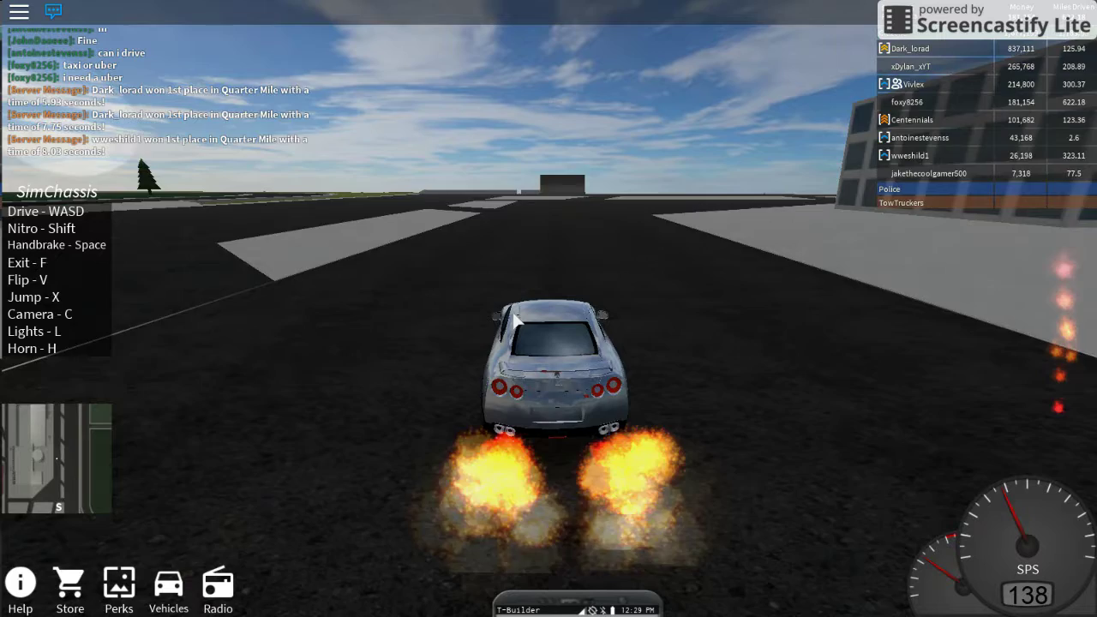
{"action": "key", "text": "shift+w"}
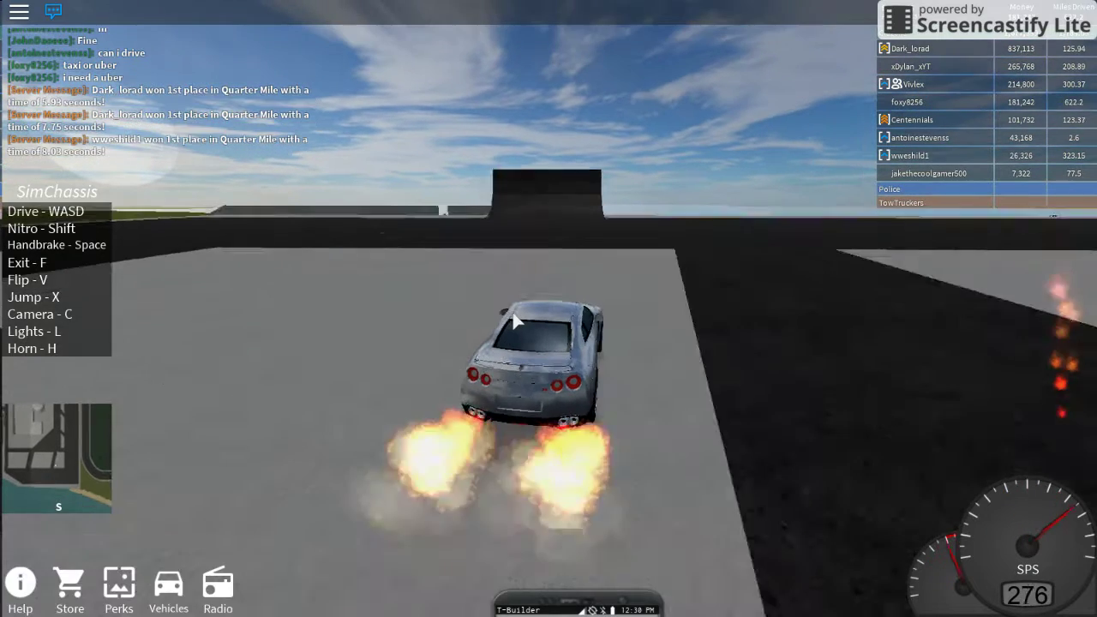
Step: Bail out of the airborne GTR and spawn the Speedboat from the boats filter
{"action": "key", "text": "shift+w"}
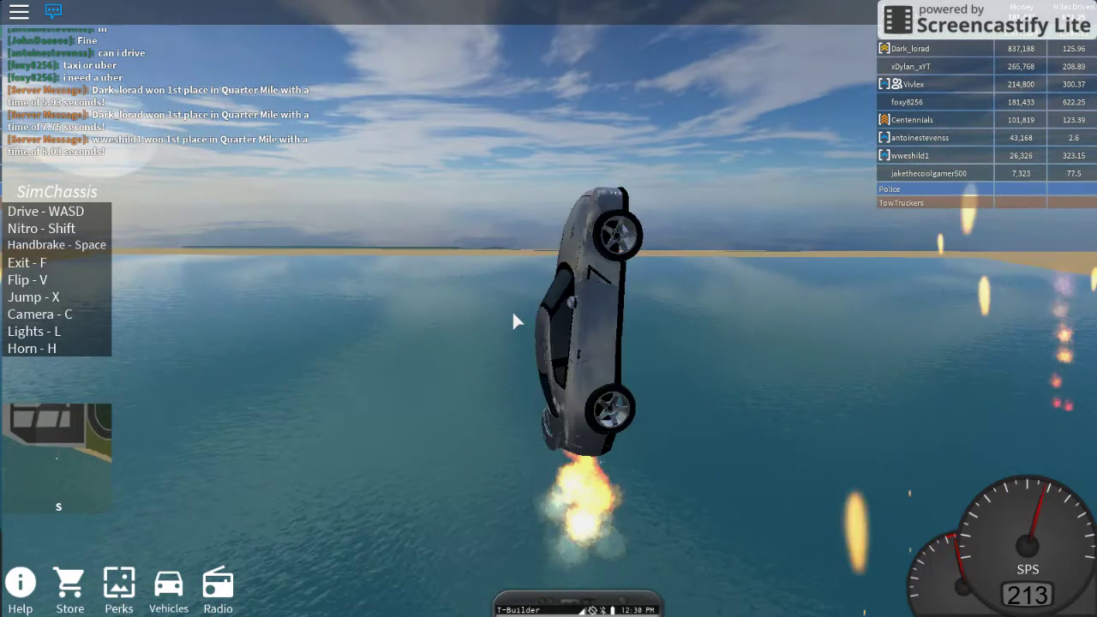
{"action": "key", "text": "f"}
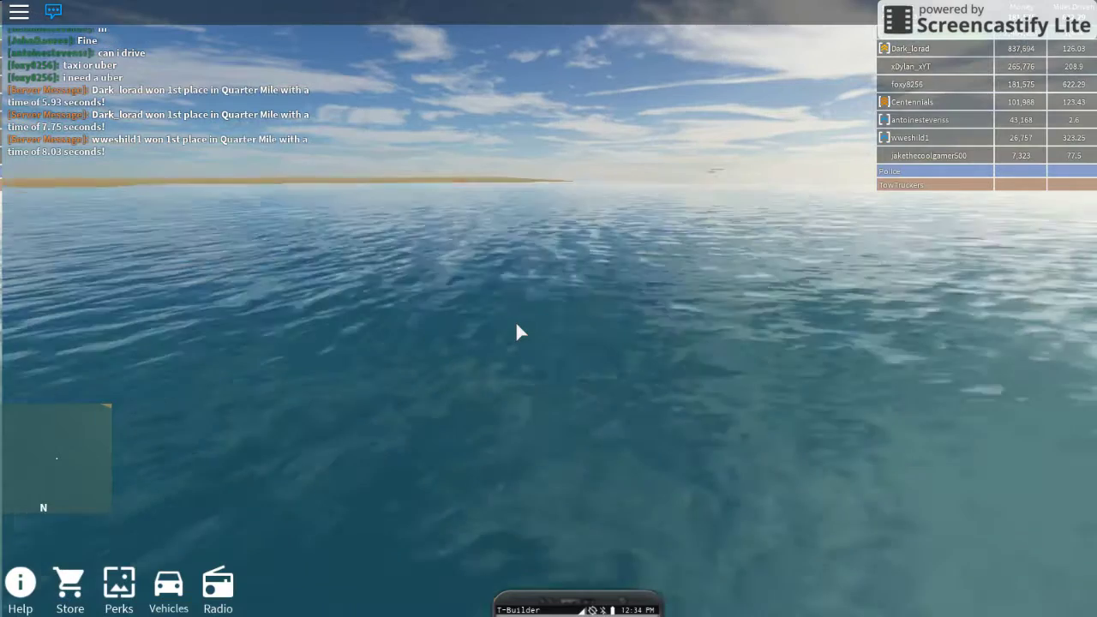
{"action": "left_click", "coordinate": [576, 604]}
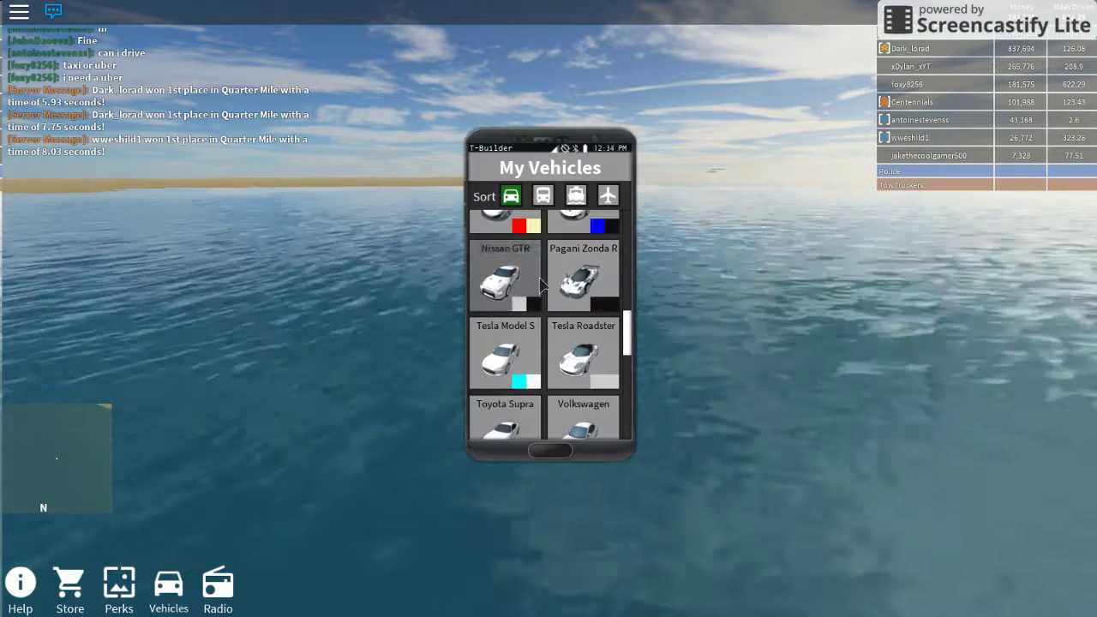
{"action": "left_click", "coordinate": [576, 197]}
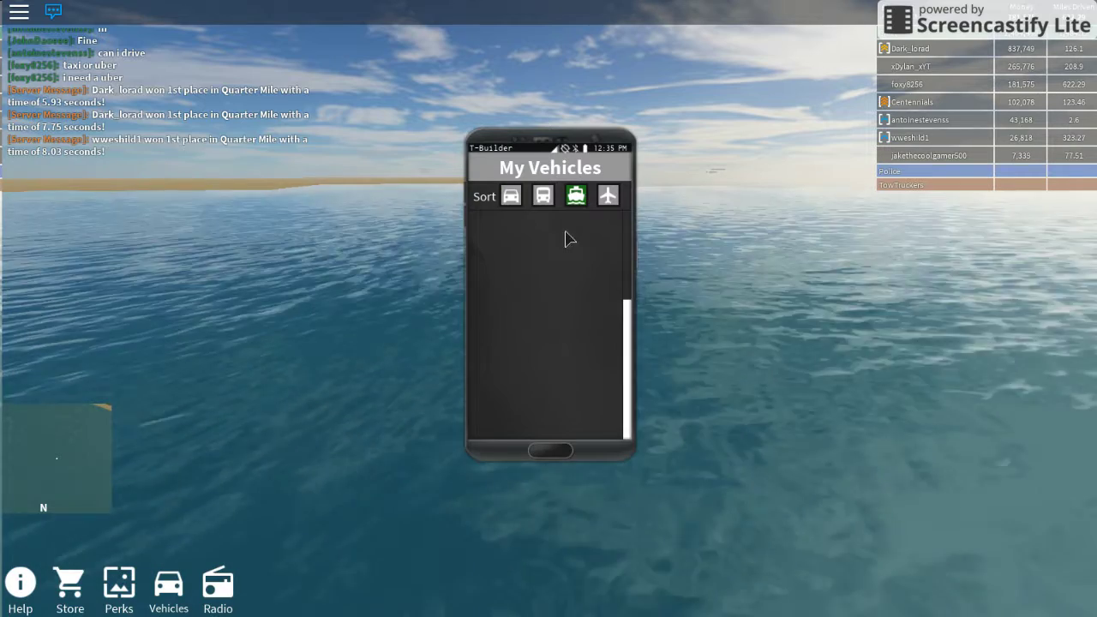
{"action": "left_click", "coordinate": [567, 255]}
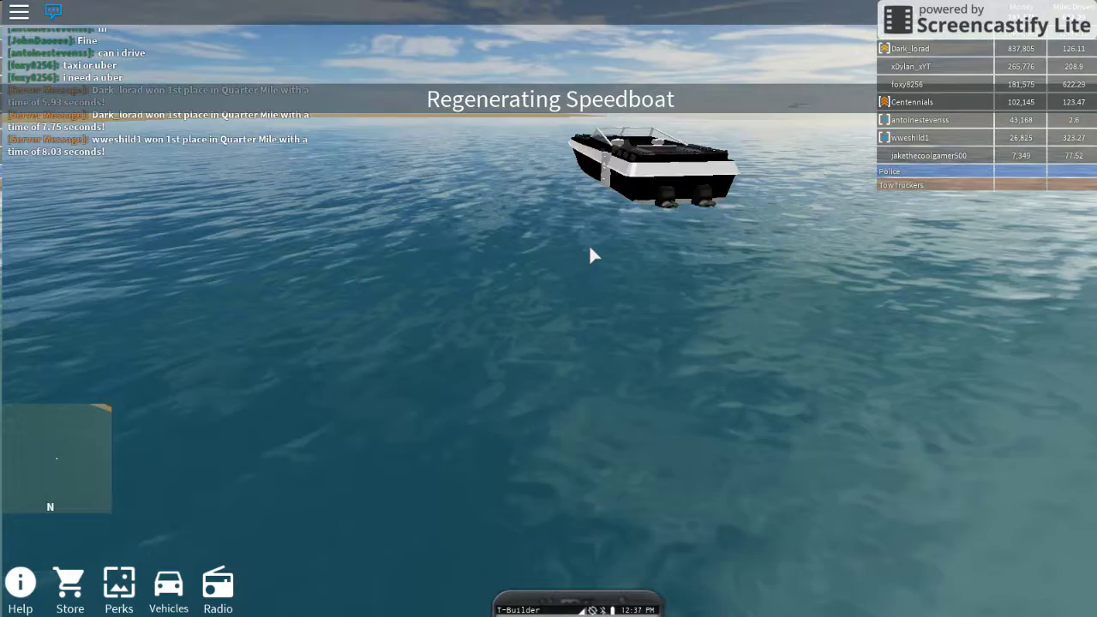
Step: Swim to the speedboat's stern ladder, cross the deck and take the driver's seat
{"action": "key", "text": "w"}
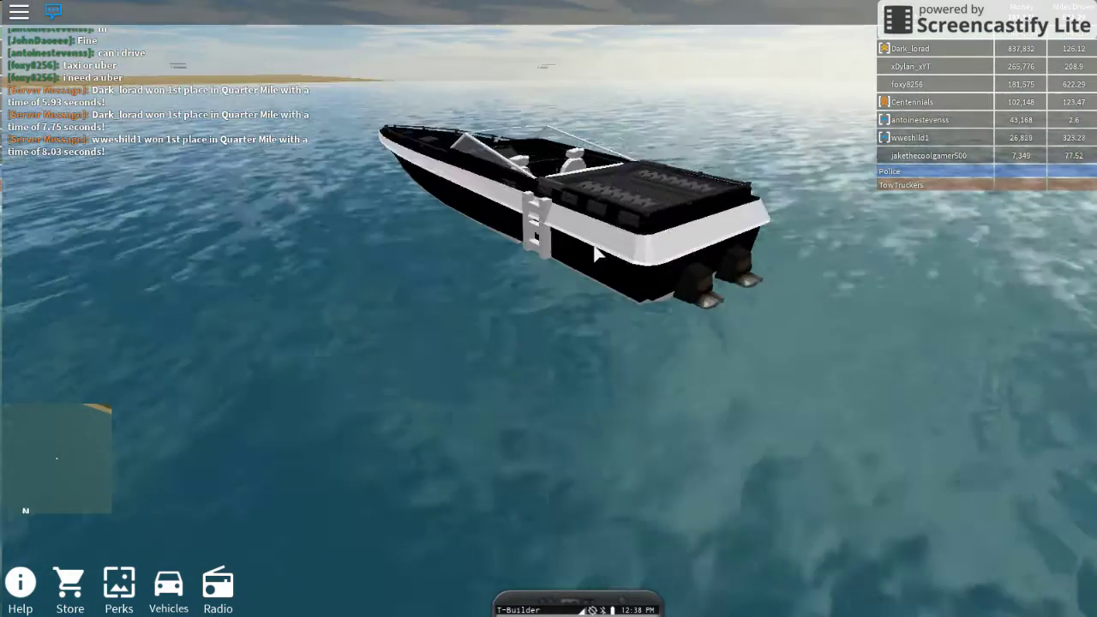
{"action": "key", "text": "w"}
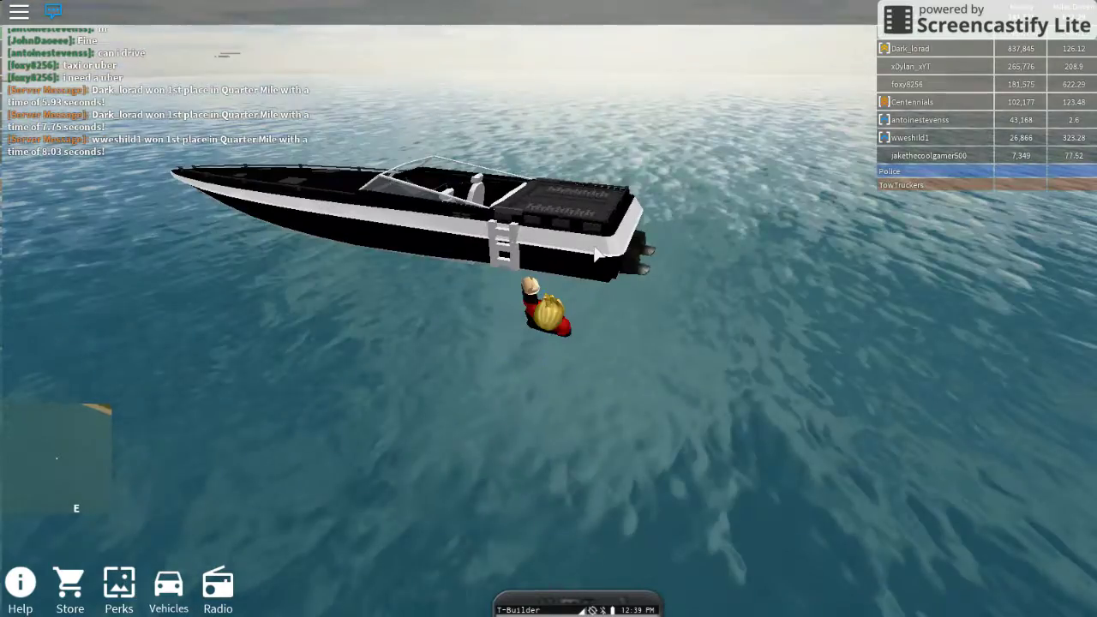
{"action": "key", "text": "w"}
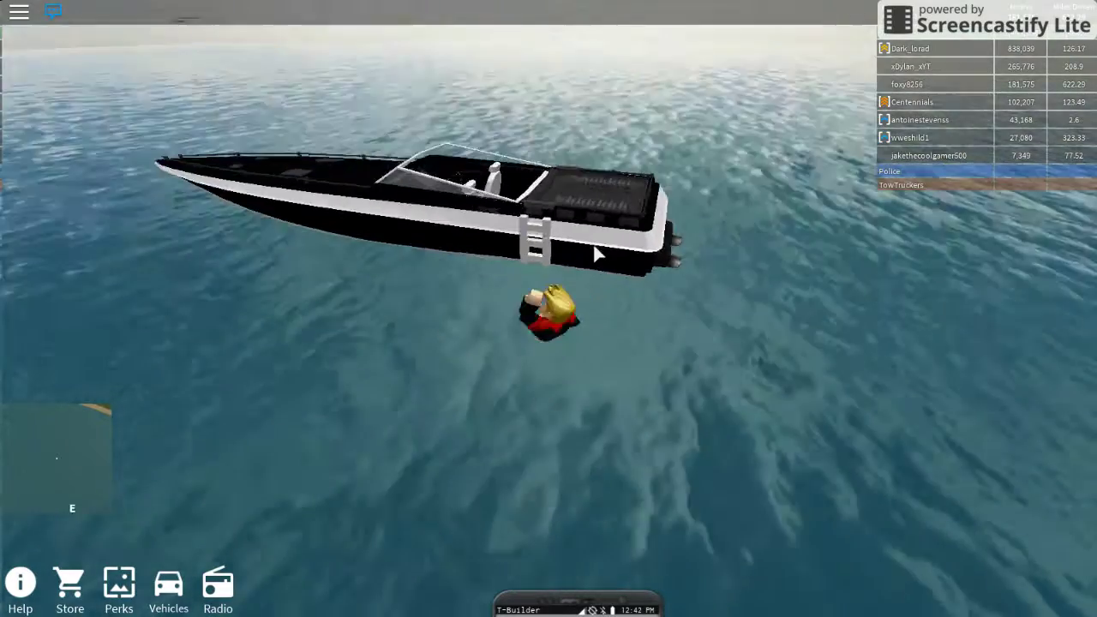
{"action": "scroll", "coordinate": [598, 254], "scroll_direction": "up", "scroll_amount": 3}
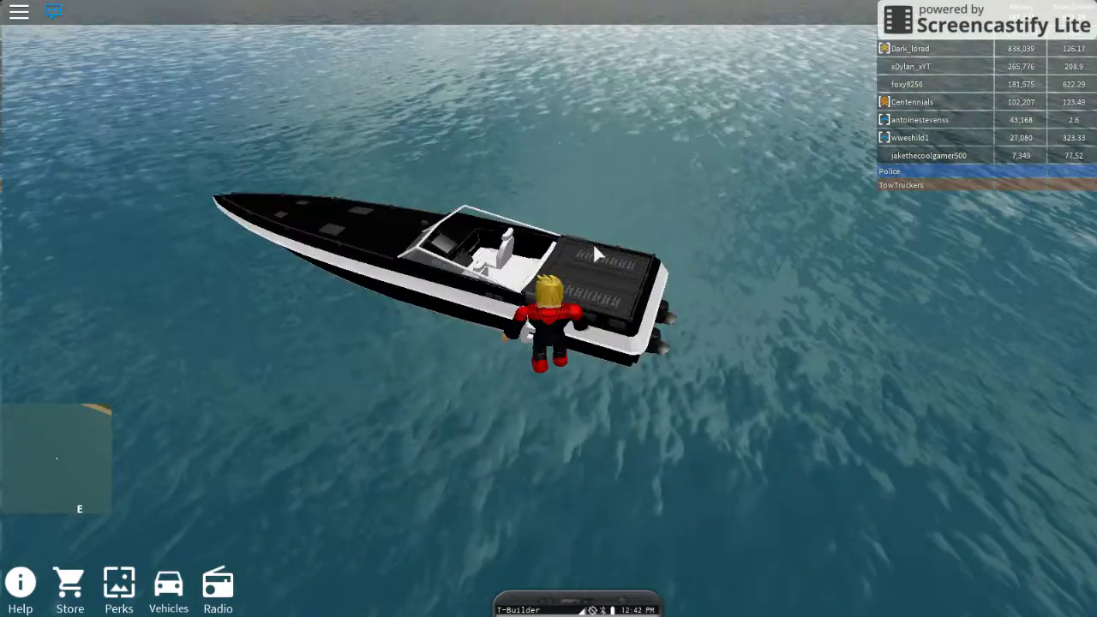
{"action": "scroll", "coordinate": [598, 254], "scroll_direction": "down", "scroll_amount": 3}
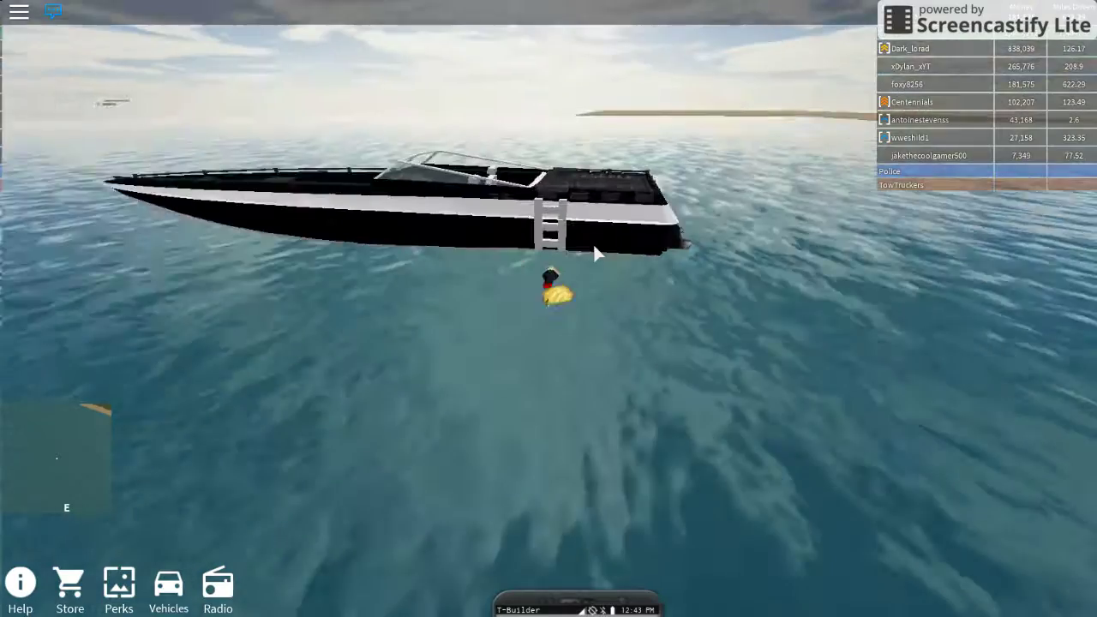
{"action": "scroll", "coordinate": [597, 254], "scroll_direction": "up", "scroll_amount": 4}
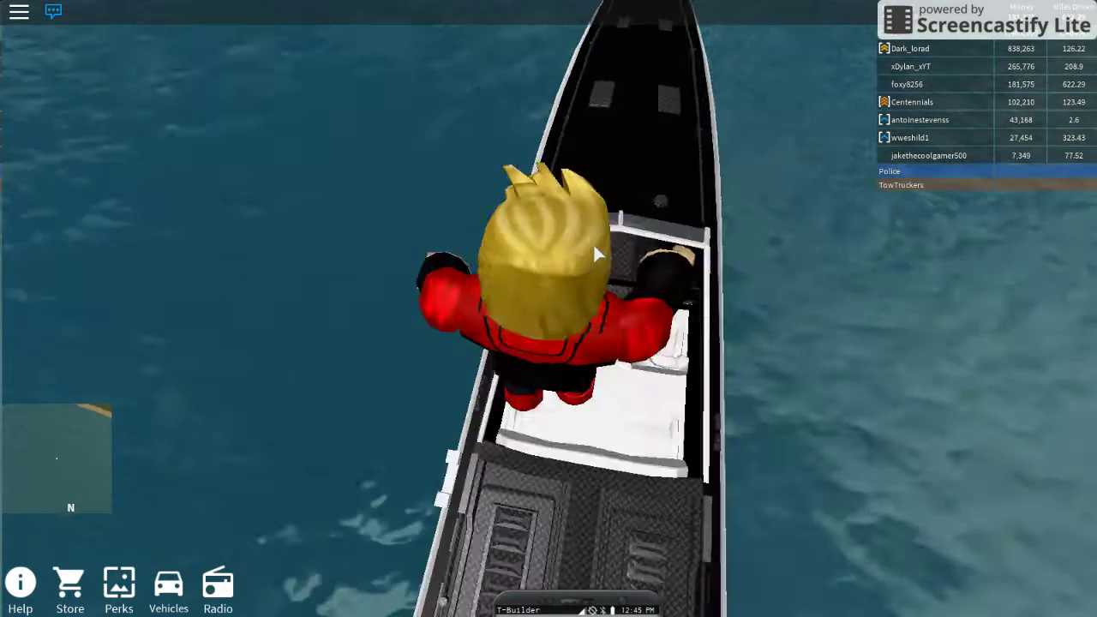
{"action": "key", "text": "w"}
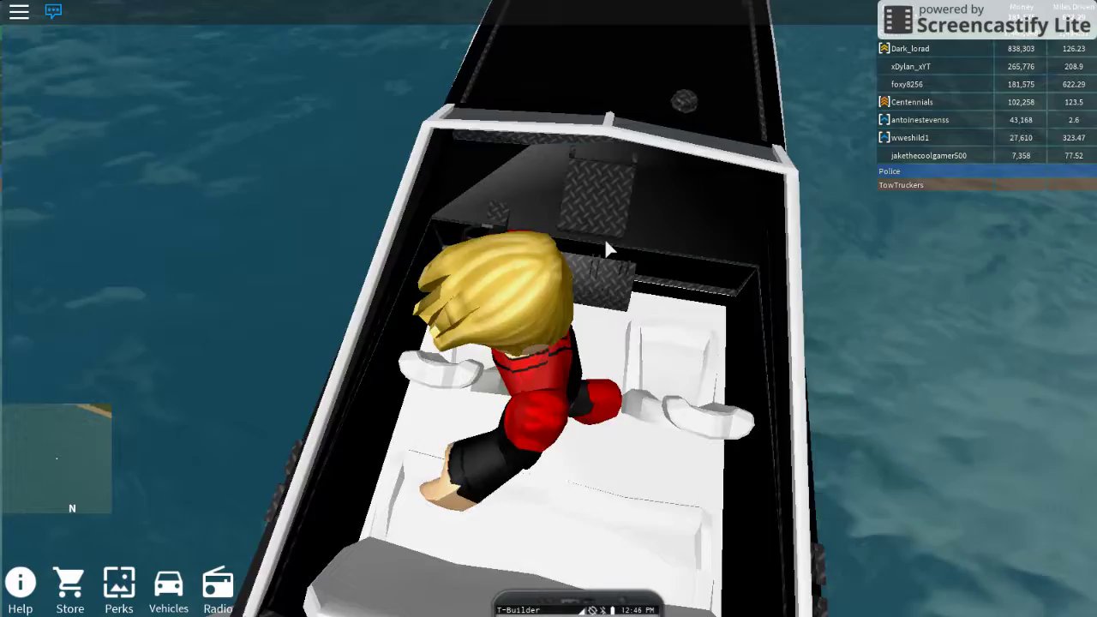
{"action": "key", "text": "e"}
Step: Turn the speedboat and drive it through the gap in the dam wall
{"action": "key", "text": "c"}
{"action": "key", "text": "c"}
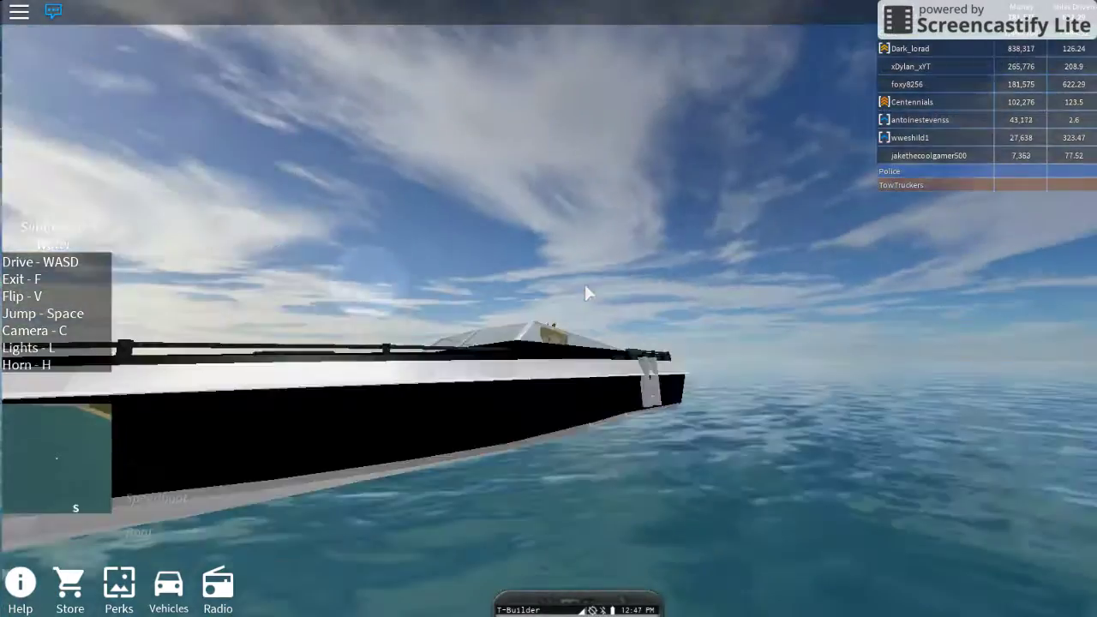
{"action": "key", "text": "c"}
{"action": "key", "text": "w"}
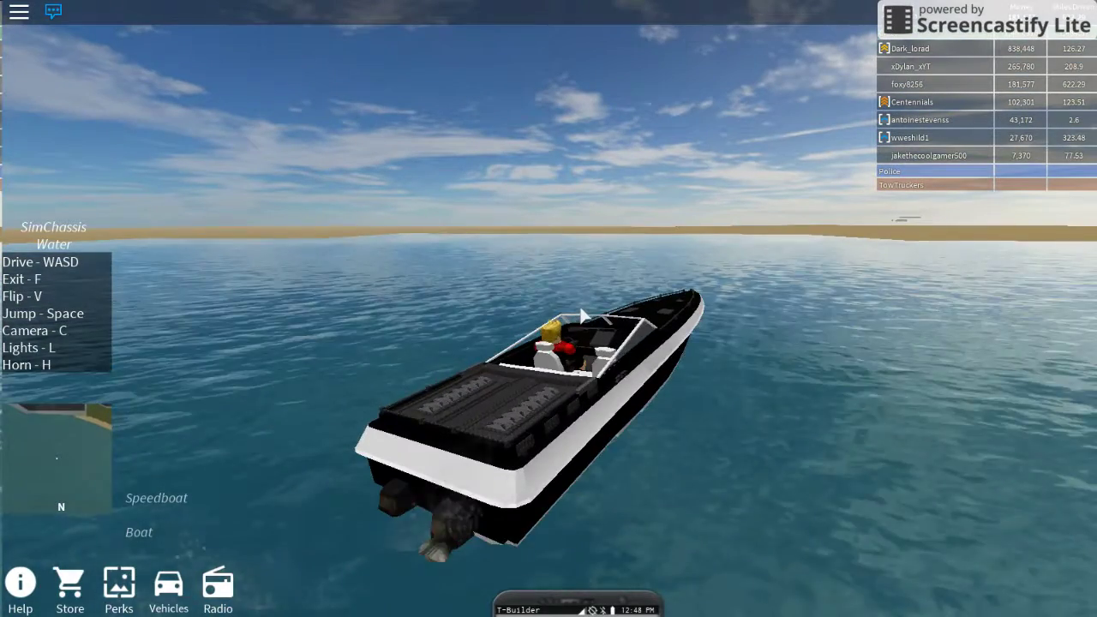
{"action": "key", "text": "w"}
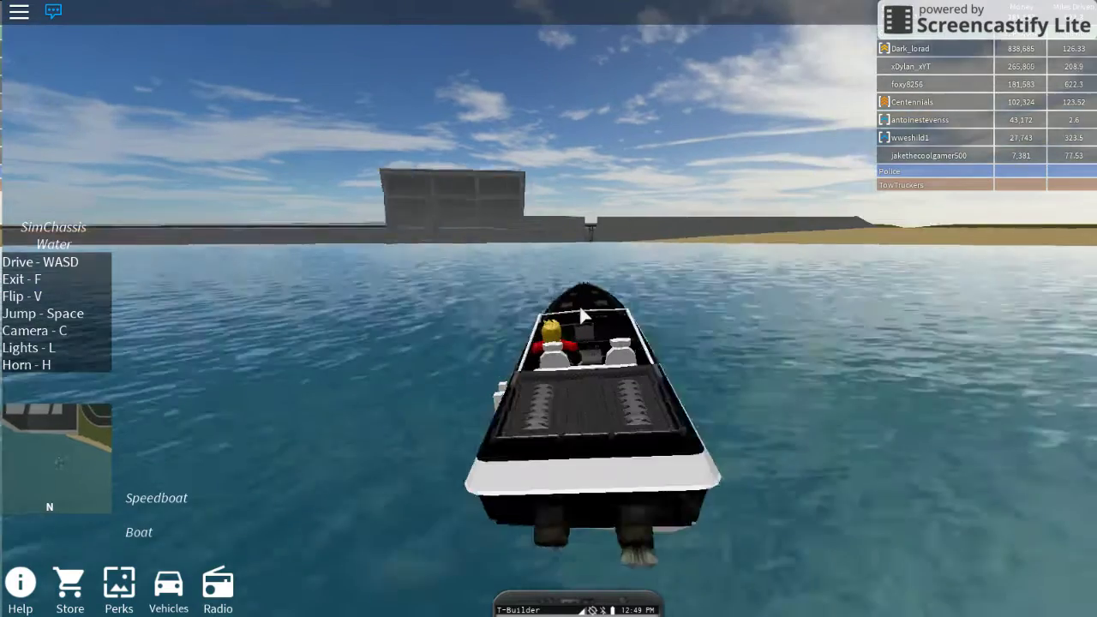
{"action": "key", "text": "w"}
{"action": "key", "text": "a"}
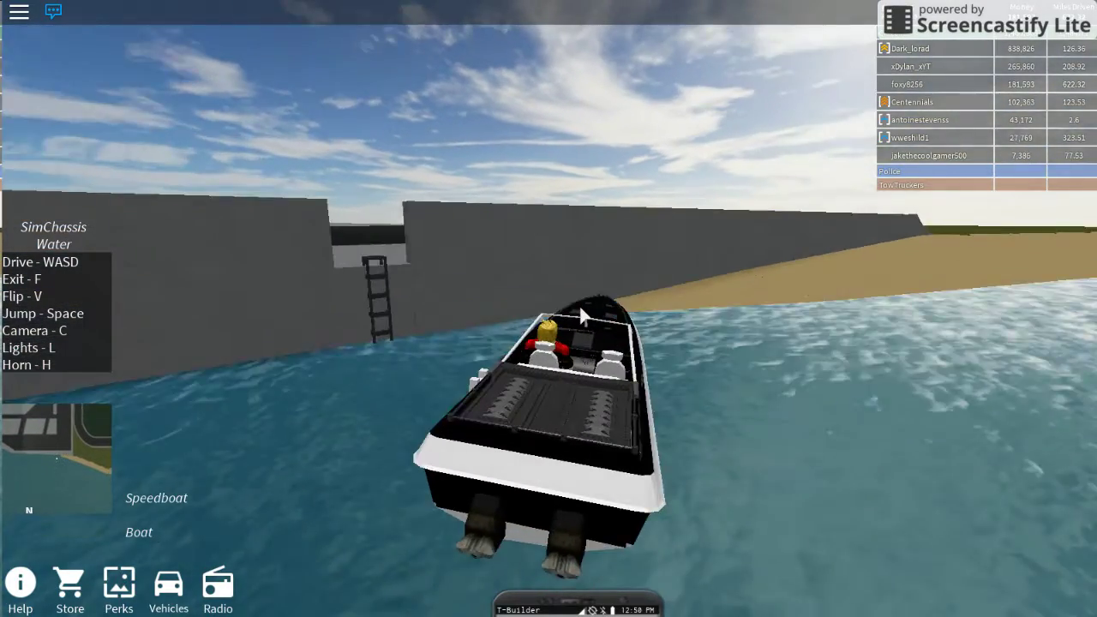
{"action": "key", "text": "w"}
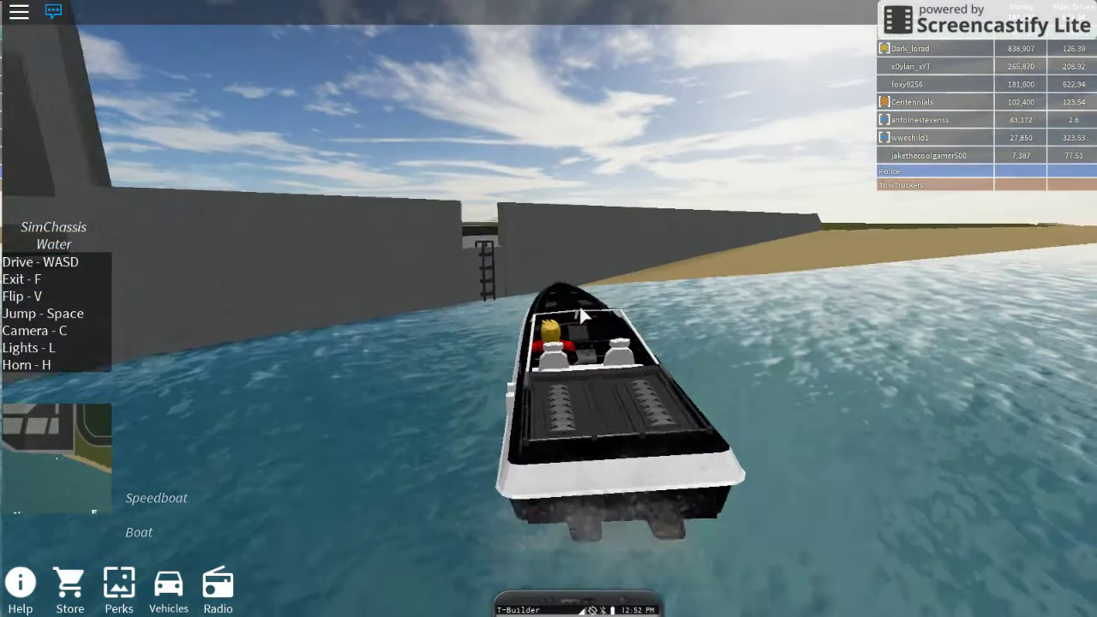
{"action": "key", "text": "w"}
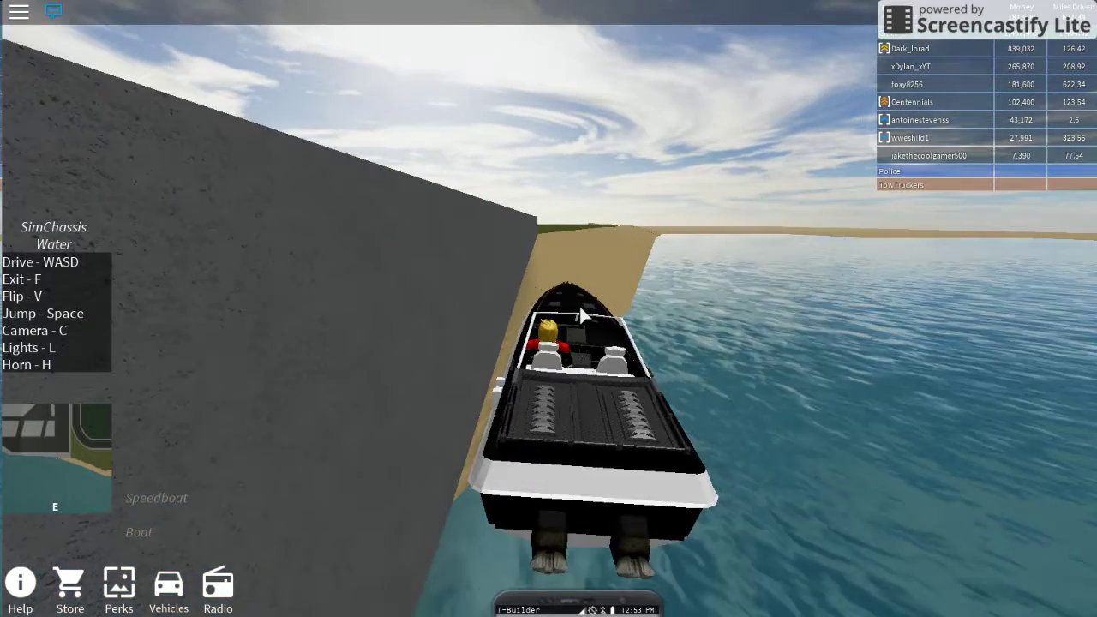
Step: Cruise along the sandy shore, then turn out onto open water
{"action": "key", "text": "w"}
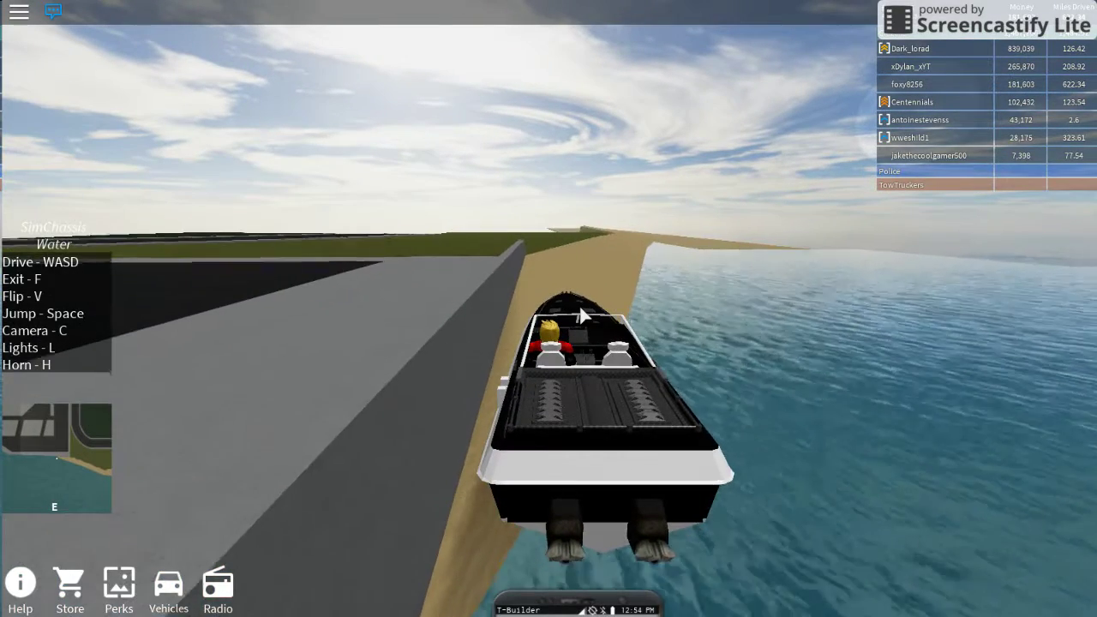
{"action": "key", "text": "w"}
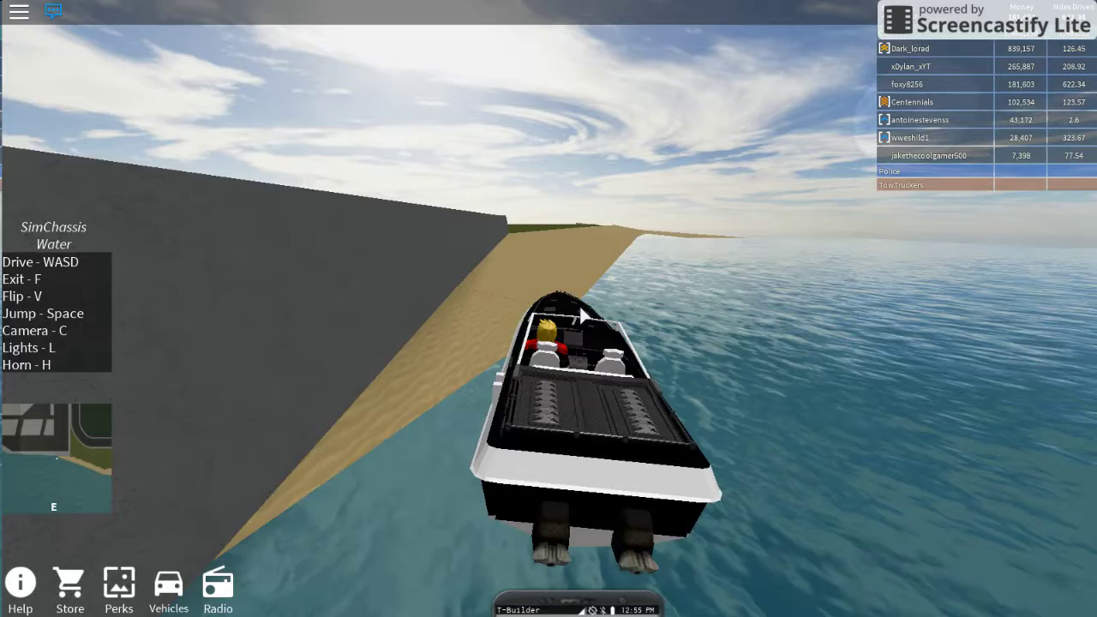
{"action": "key", "text": "w"}
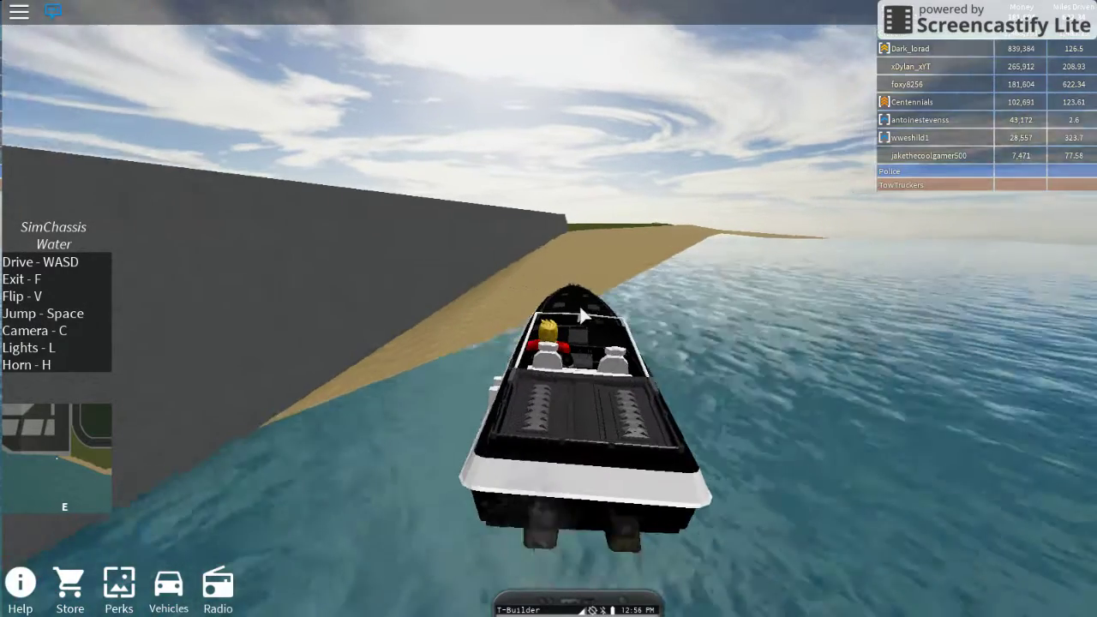
{"action": "key", "text": "w"}
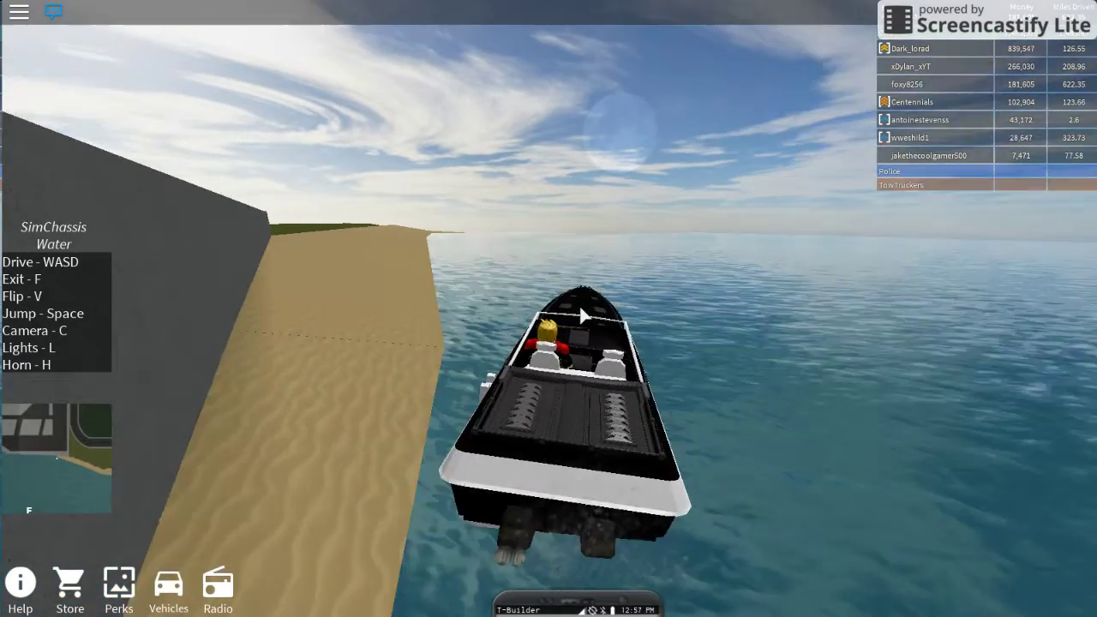
{"action": "key", "text": "w"}
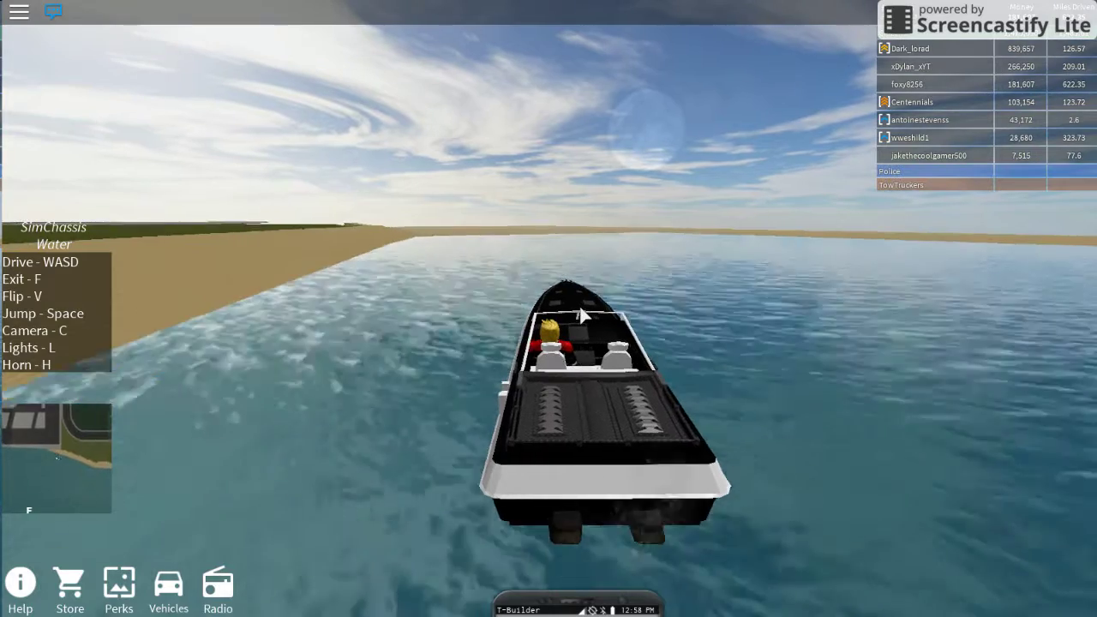
{"action": "key", "text": "w"}
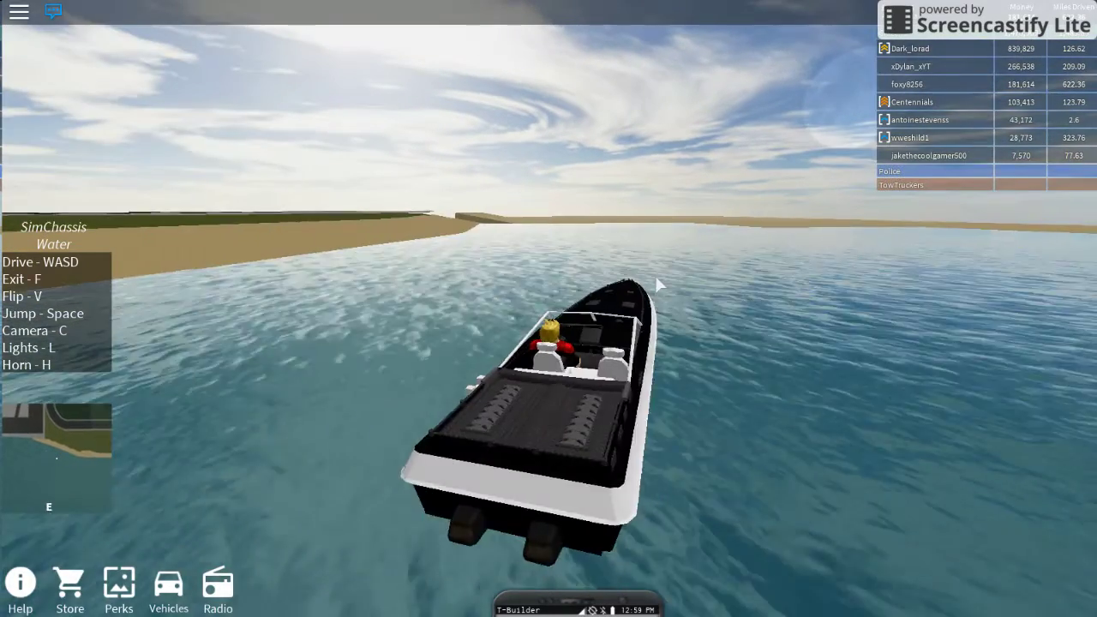
{"action": "key", "text": "w"}
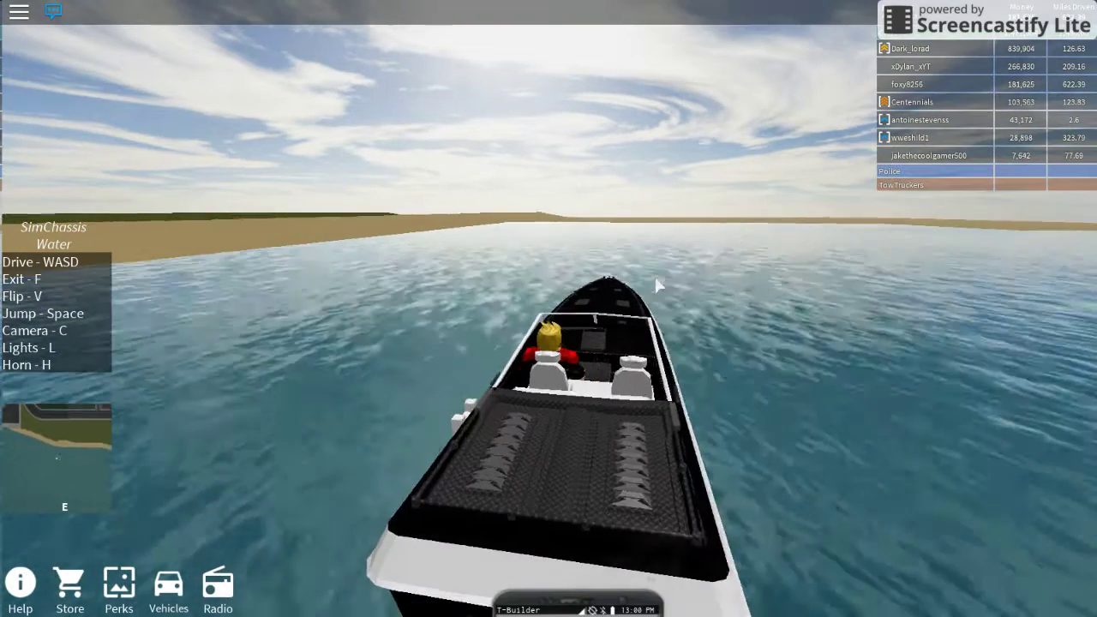
Step: Drive straight across open water with the camera raised behind the boat
{"action": "left_click_drag", "start_coordinate": [655, 272], "coordinate": [636, 285]}
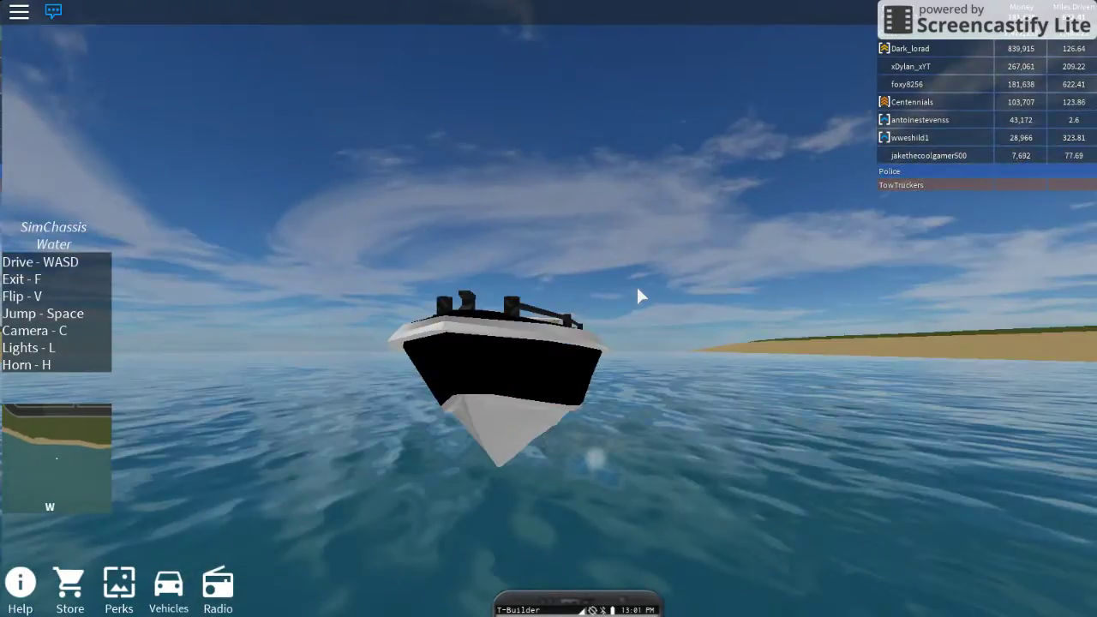
{"action": "key", "text": "w"}
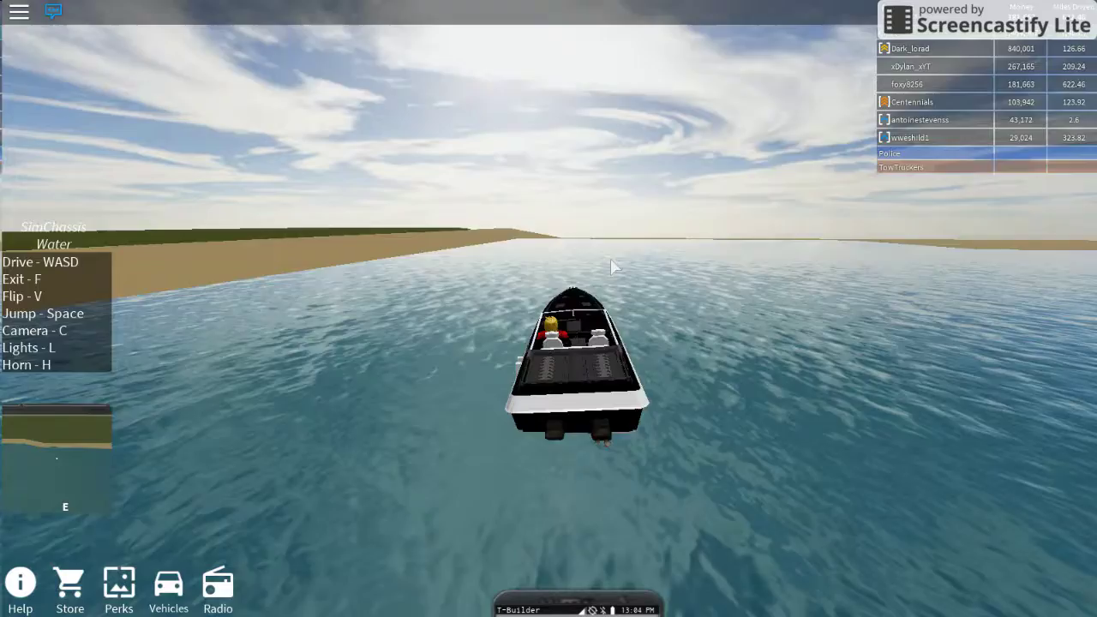
{"action": "left_click_drag", "start_coordinate": [570, 296], "coordinate": [610, 258]}
{"action": "key", "text": "w"}
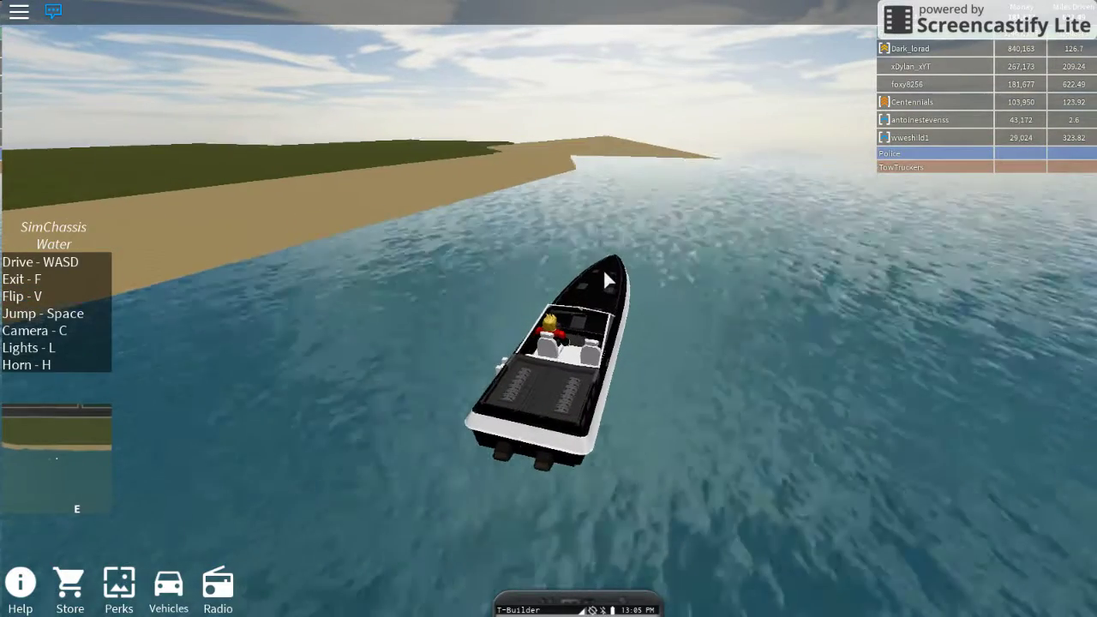
{"action": "key", "text": "w"}
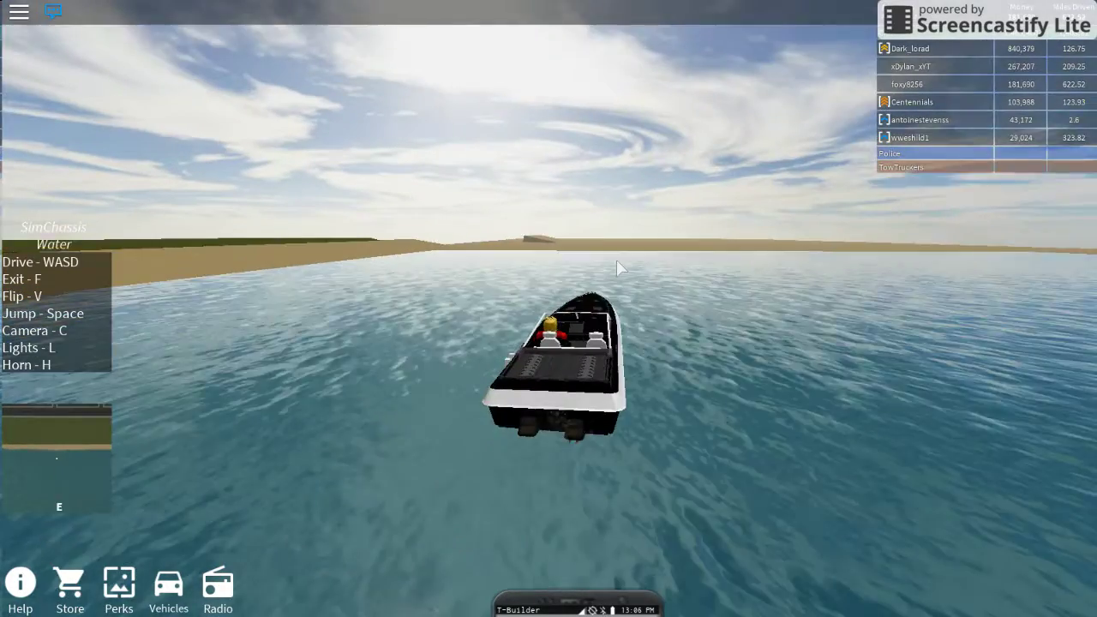
{"action": "key", "text": "w"}
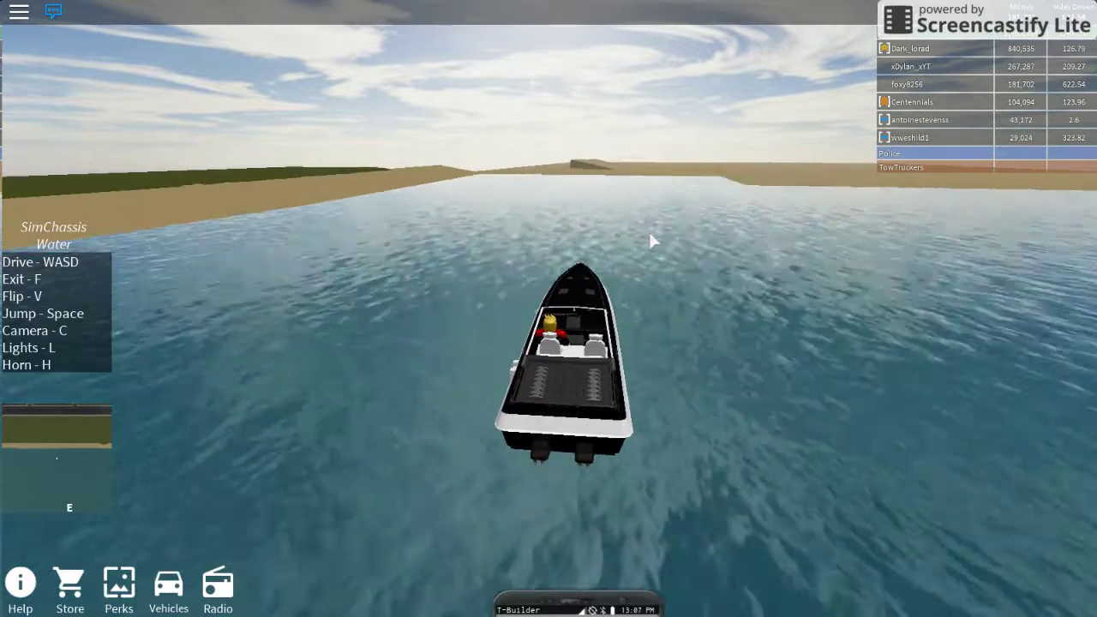
{"action": "key", "text": "w"}
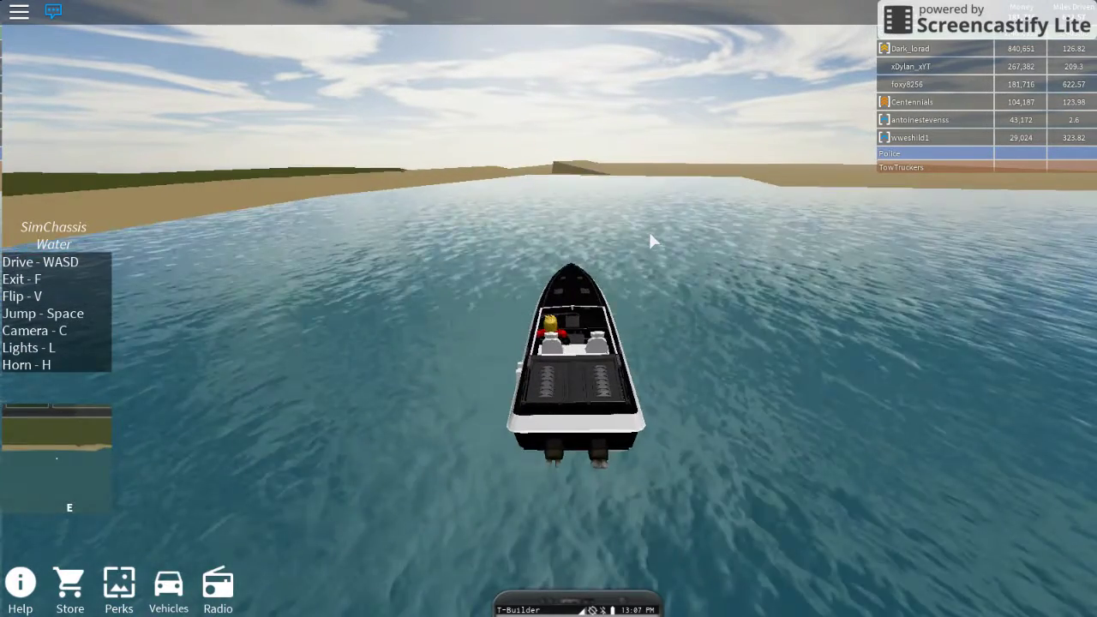
{"action": "key", "text": "w"}
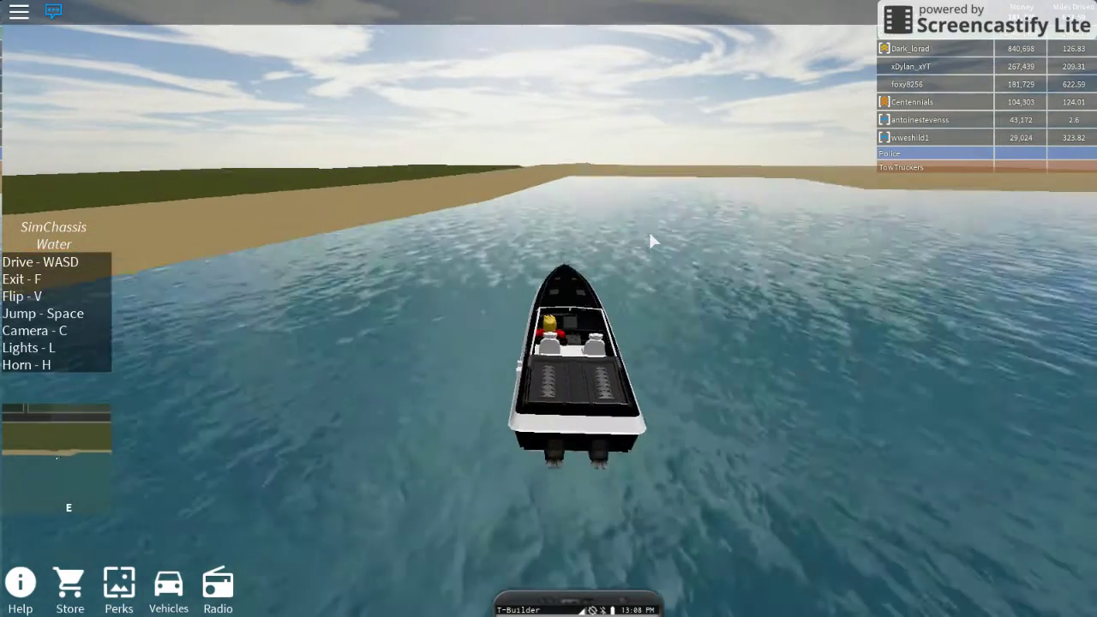
Step: Swing toward the sandy shore, then head back out and follow the channel past the hills
{"action": "key", "text": "w"}
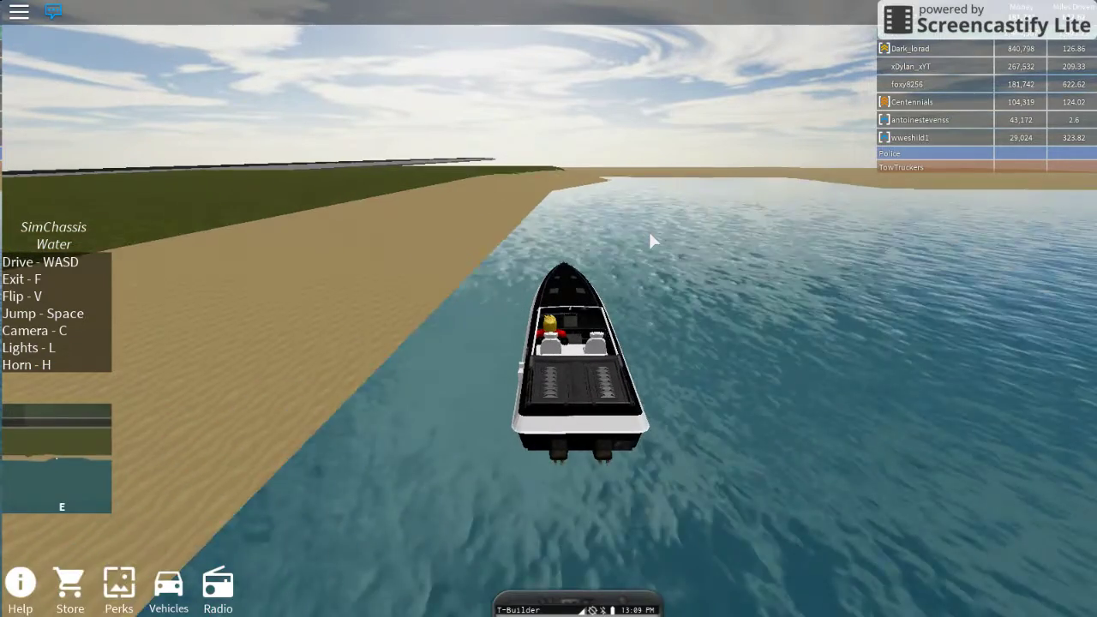
{"action": "key", "text": "a"}
{"action": "key", "text": "w"}
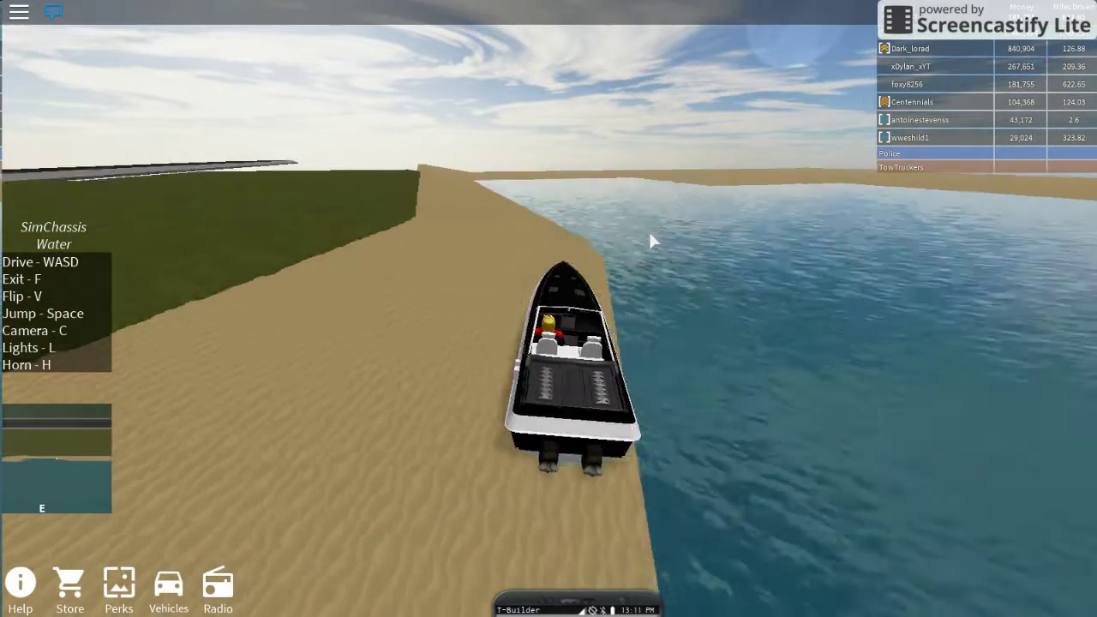
{"action": "key", "text": "w"}
{"action": "key", "text": "d"}
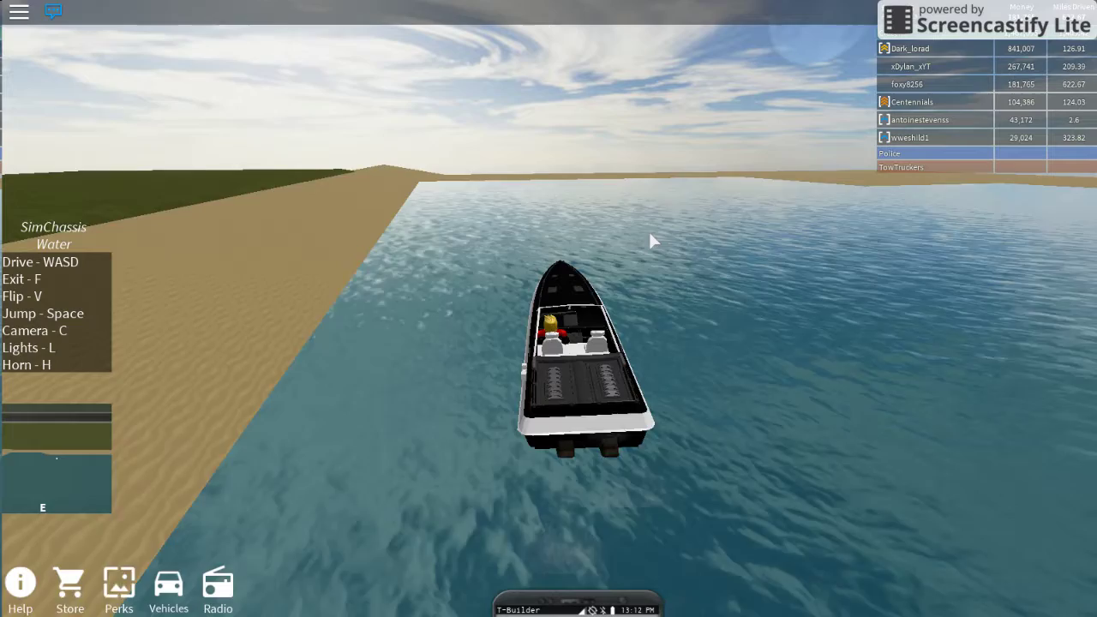
{"action": "key", "text": "w"}
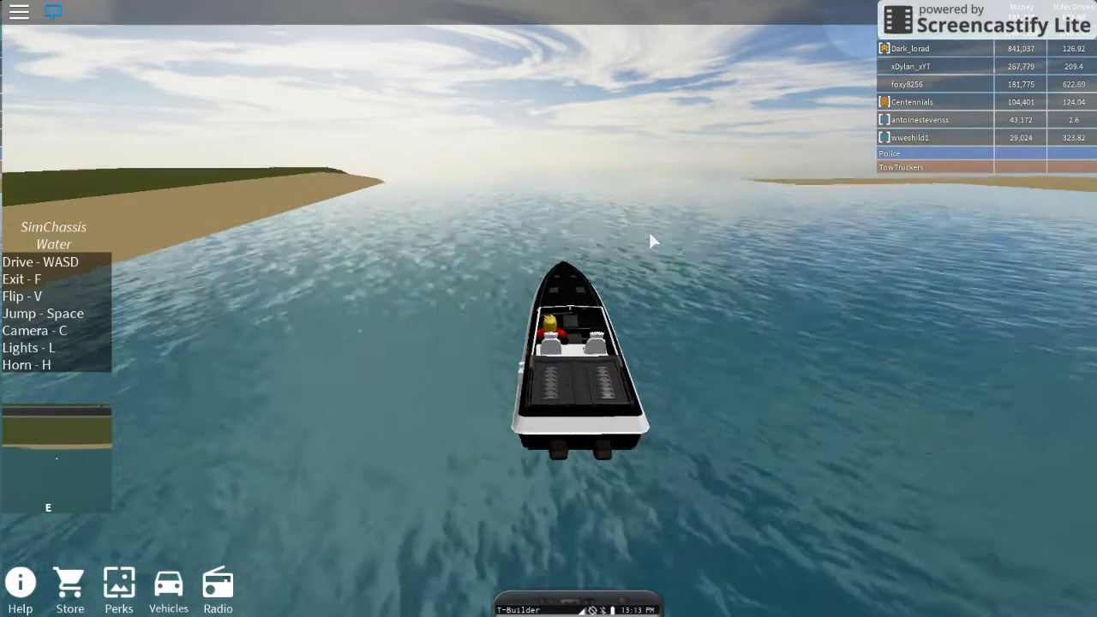
{"action": "key", "text": "w"}
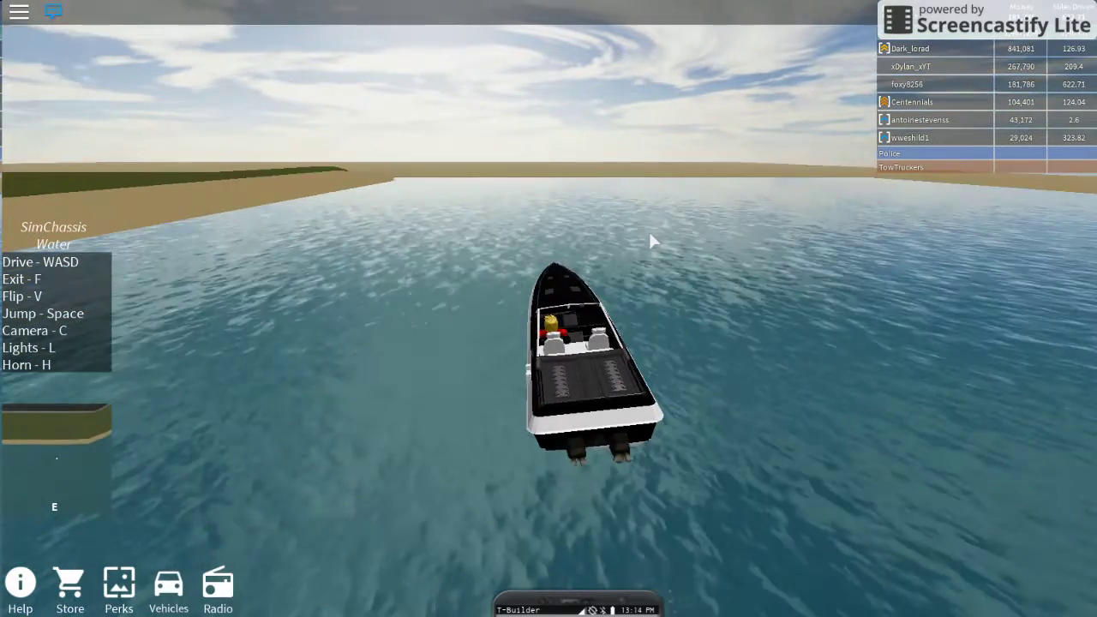
{"action": "key", "text": "w"}
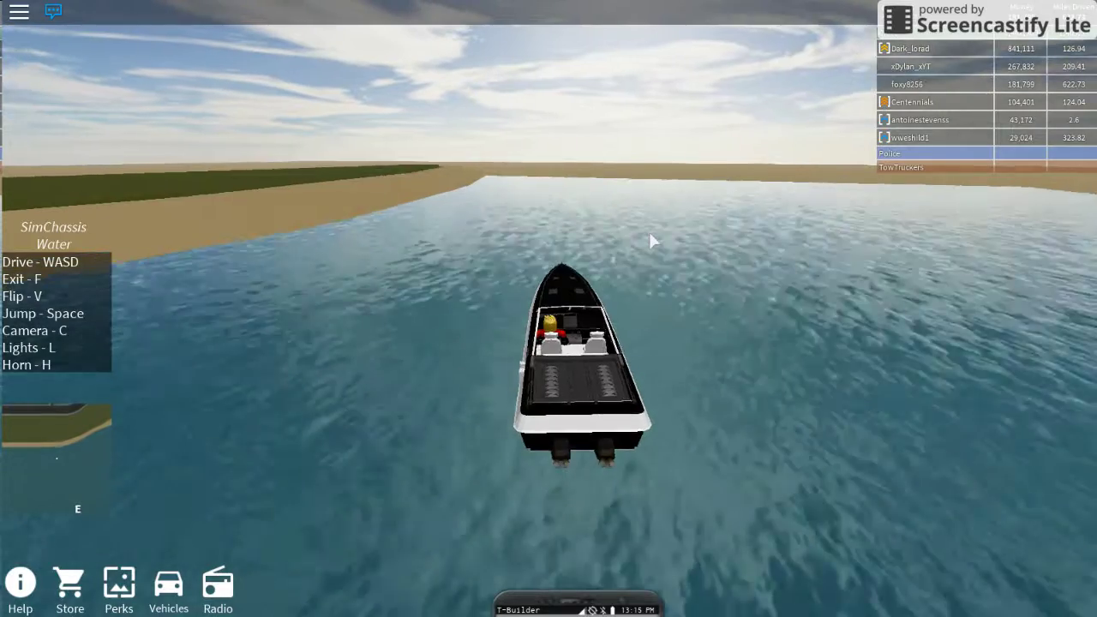
{"action": "key", "text": "w"}
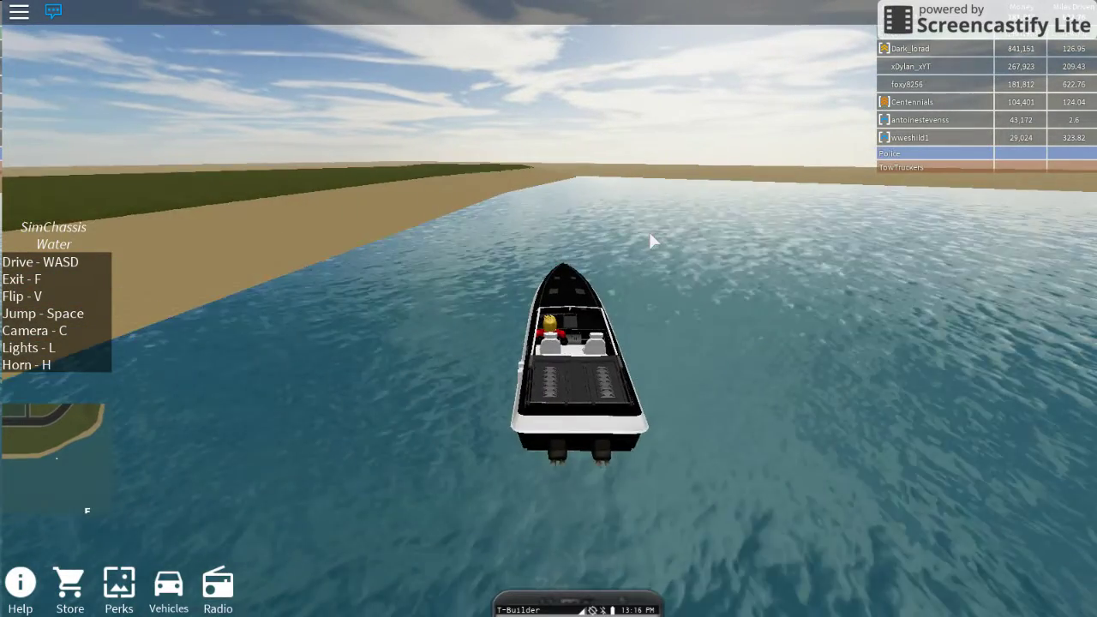
{"action": "key", "text": "w"}
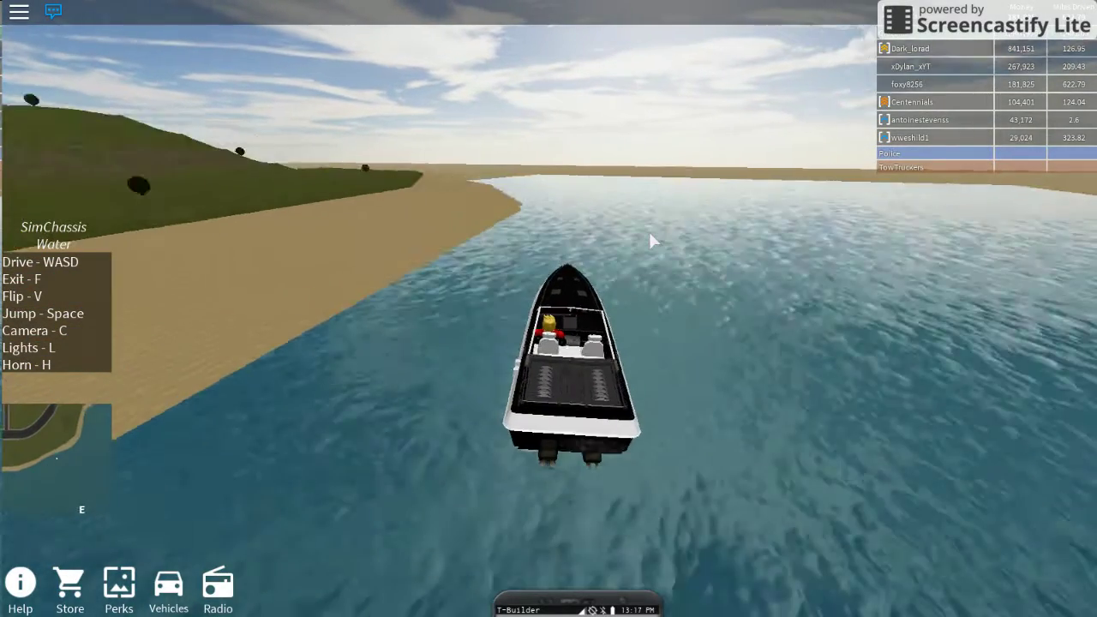
{"action": "key", "text": "w"}
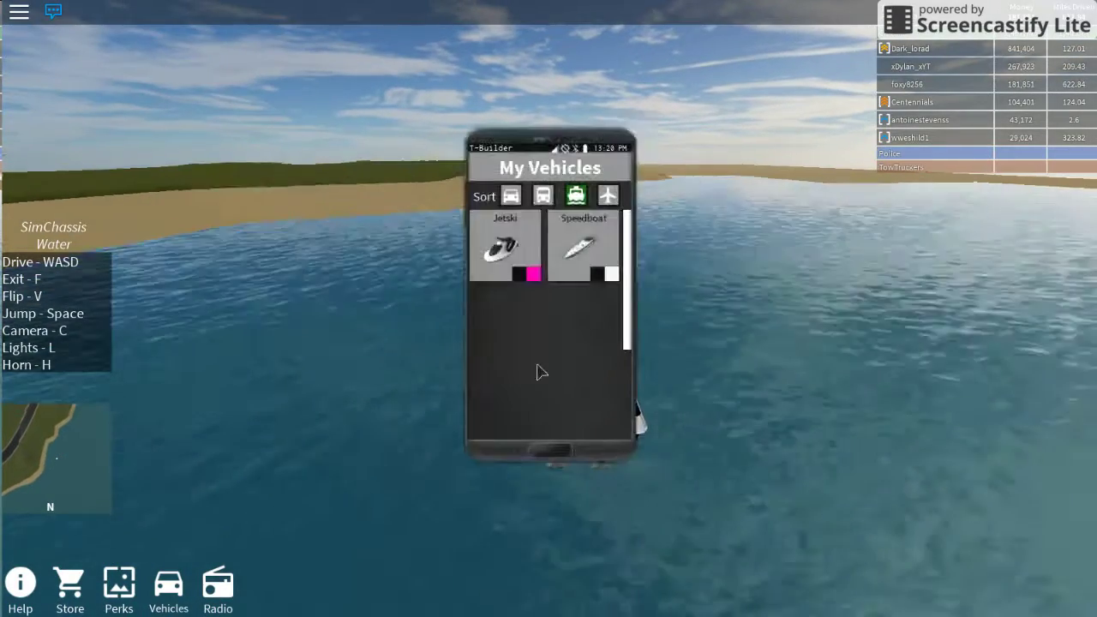
Step: Check the speedboat's Specs on the phone and return to the home screen
{"action": "left_click", "coordinate": [557, 444]}
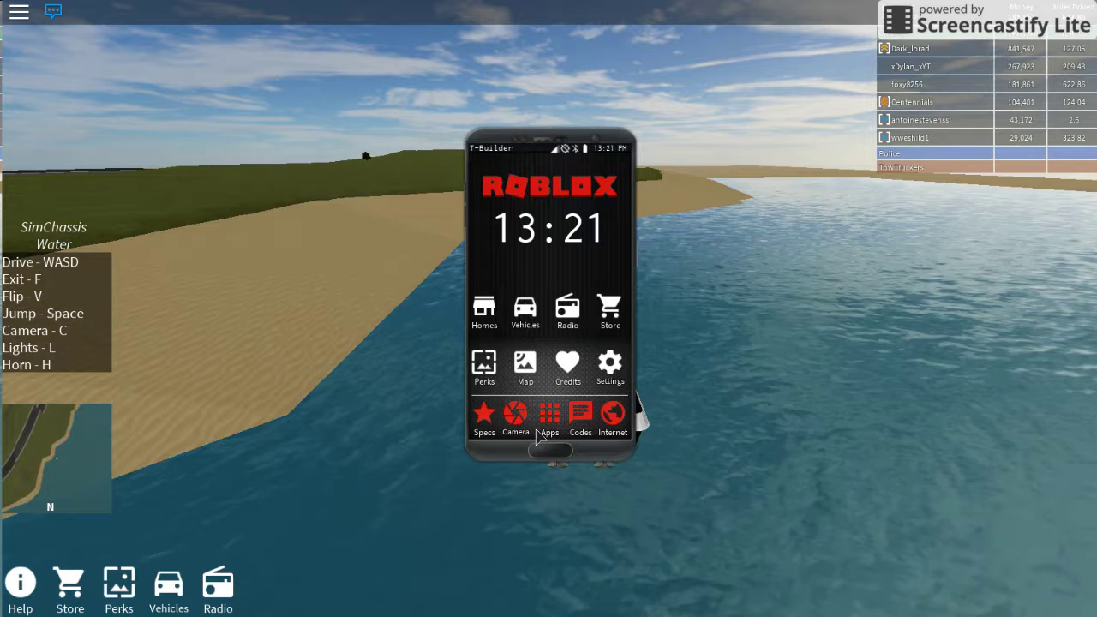
{"action": "left_click", "coordinate": [492, 424]}
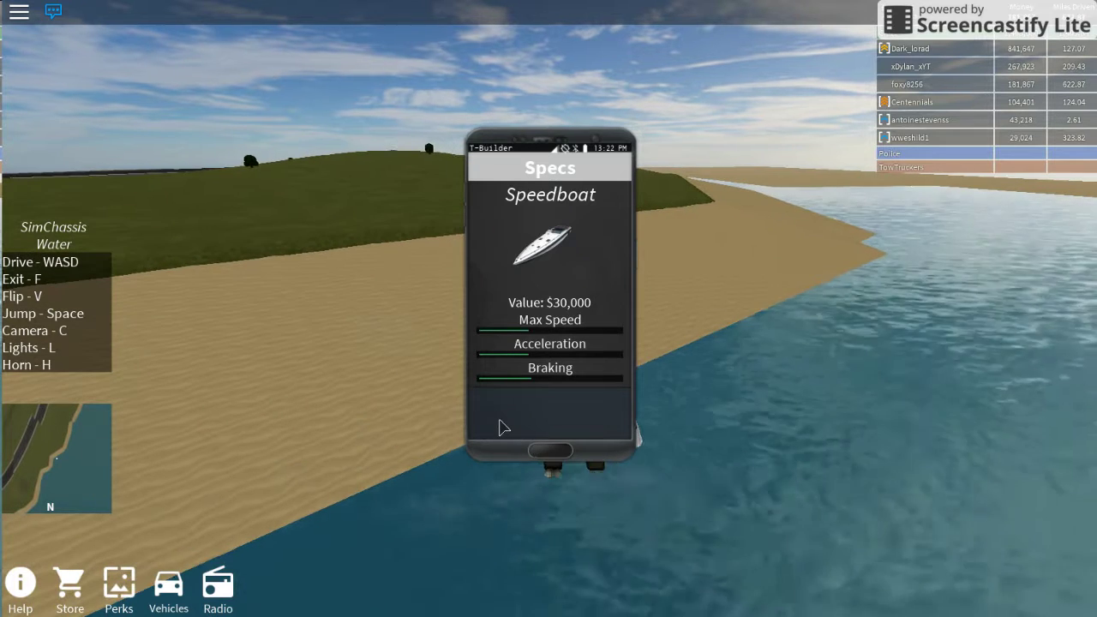
{"action": "left_click", "coordinate": [549, 452]}
{"action": "left_click_drag", "start_coordinate": [620, 377], "coordinate": [674, 343]}
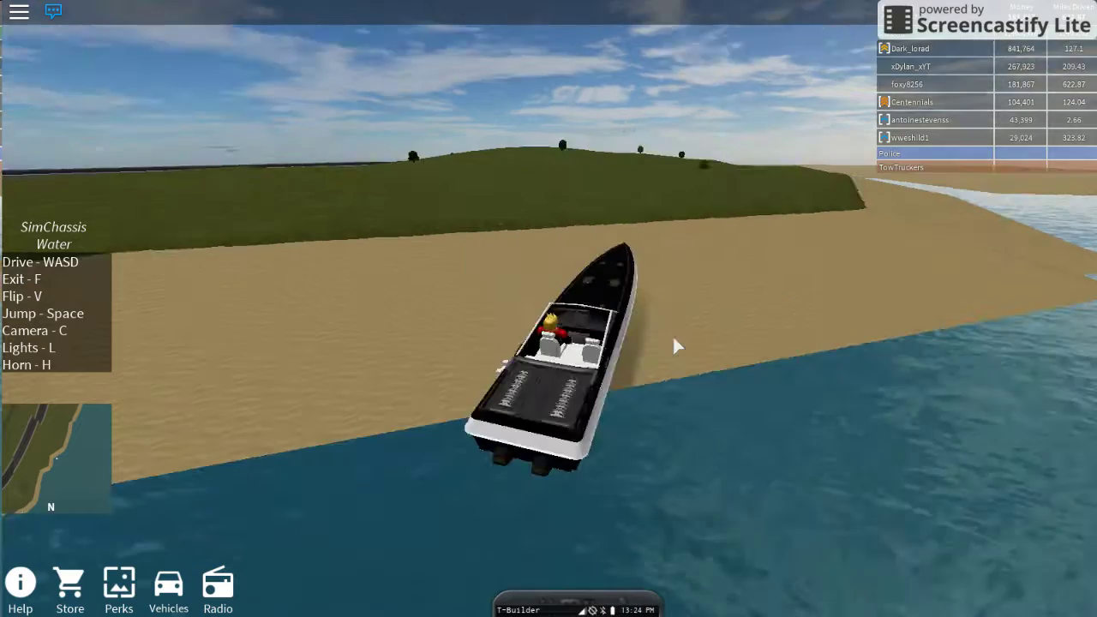
Step: Exit the beached speedboat and bring up the owned vehicles list on the phone
{"action": "key", "text": "f"}
{"action": "left_click", "coordinate": [577, 605]}
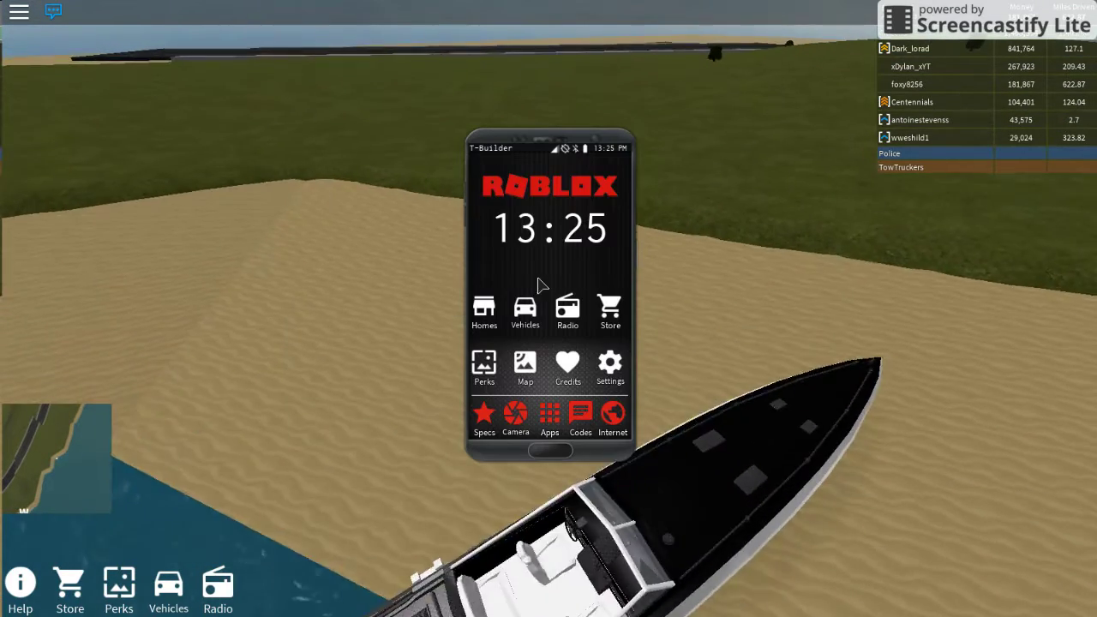
{"action": "left_click", "coordinate": [525, 311]}
{"action": "scroll", "coordinate": [557, 317], "scroll_direction": "down", "scroll_amount": 3}
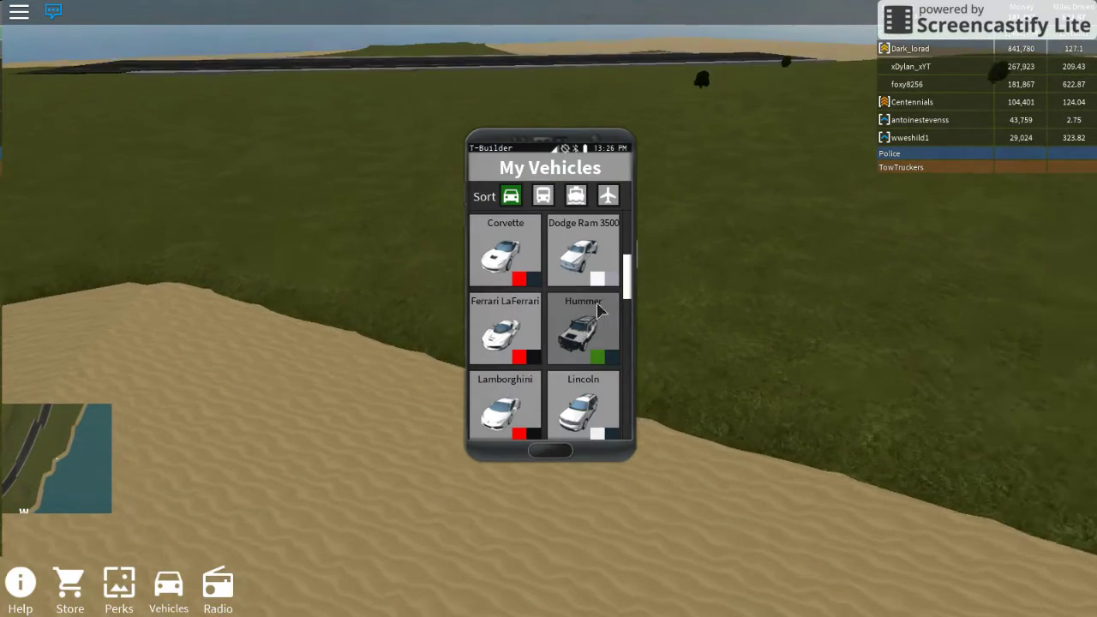
{"action": "left_click", "coordinate": [567, 337]}
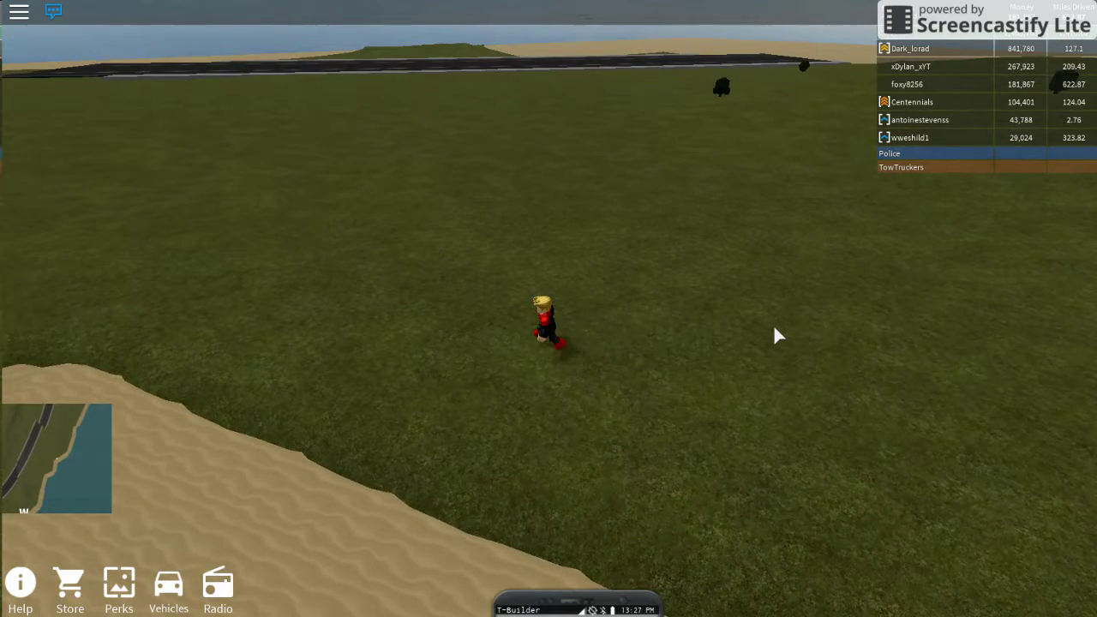
{"action": "left_click", "coordinate": [577, 605]}
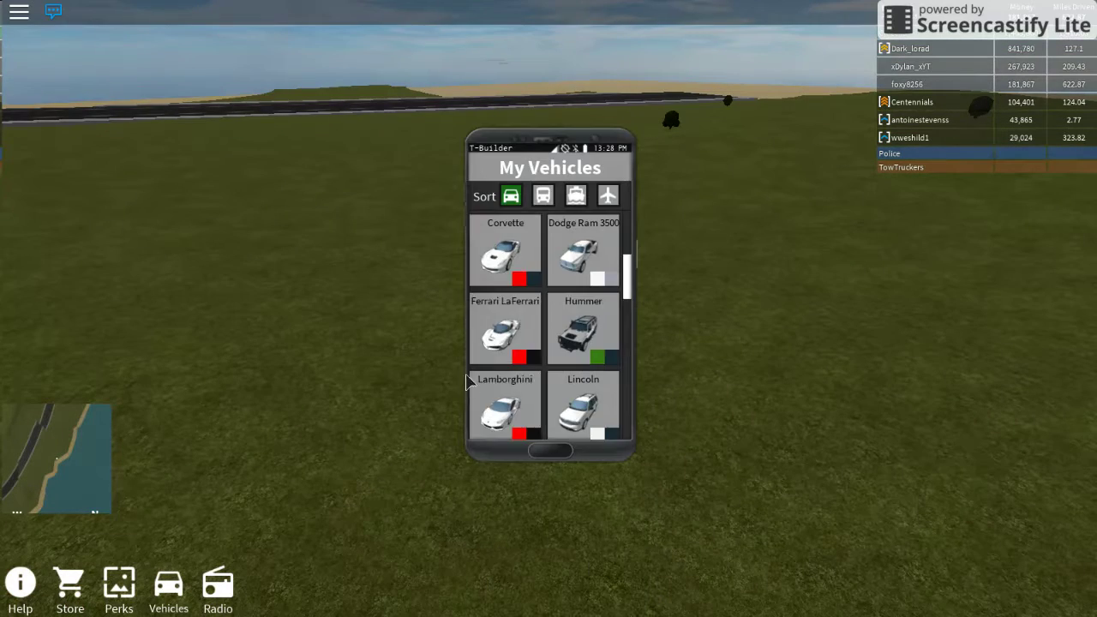
Step: Spawn the red Ferrari LaFerrari, get in, and detonate it with C4 from the phone's Specs
{"action": "left_click", "coordinate": [514, 347]}
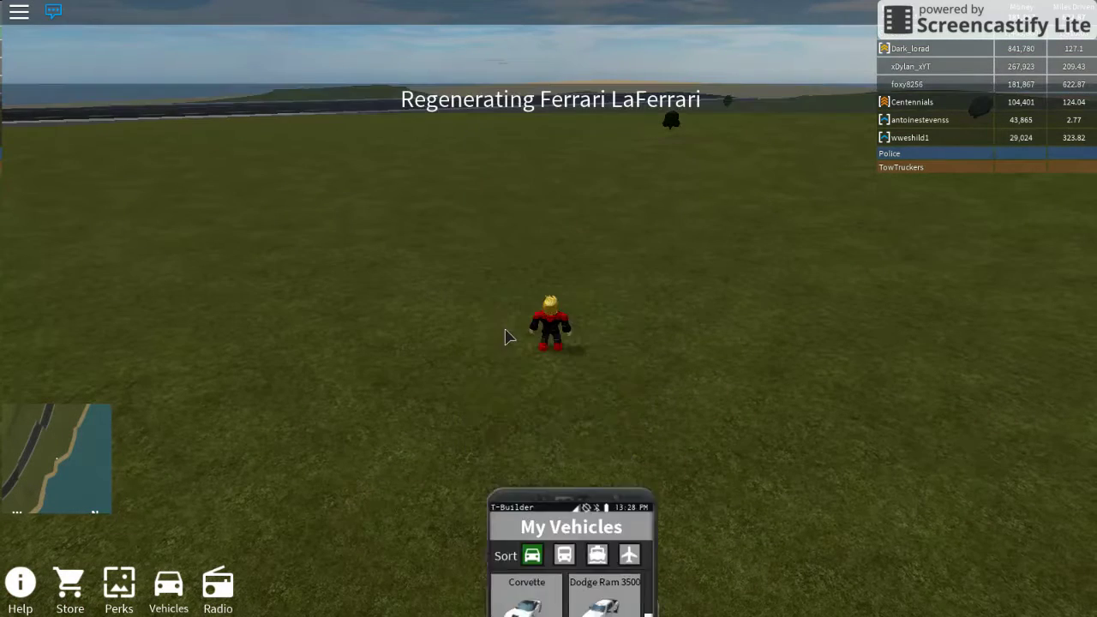
{"action": "left_click", "coordinate": [546, 311]}
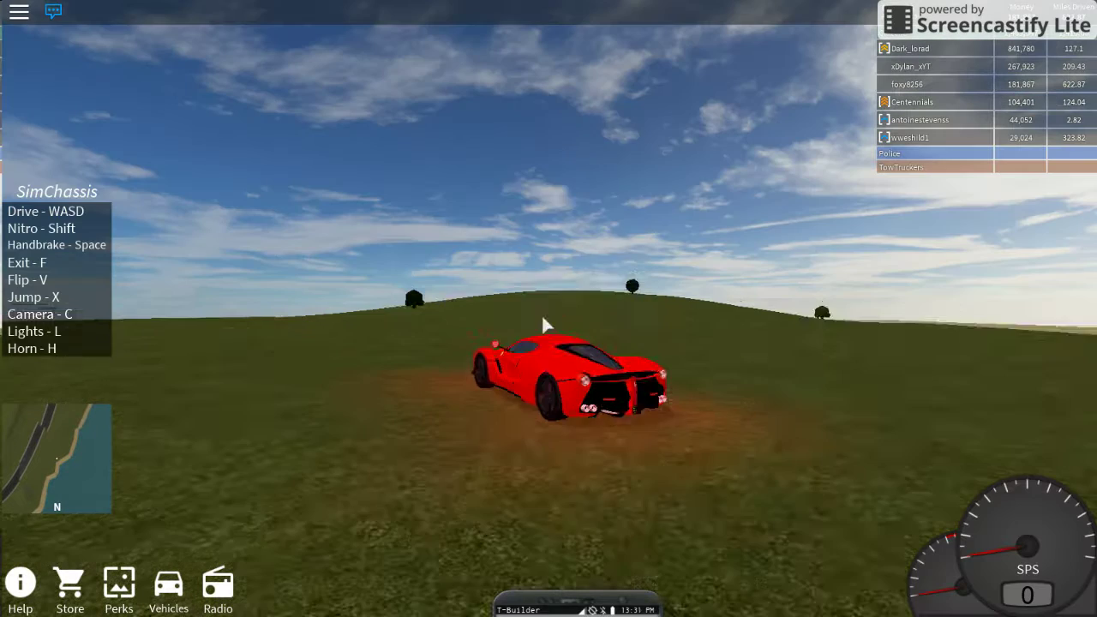
{"action": "left_click", "coordinate": [553, 605]}
{"action": "left_click", "coordinate": [548, 454]}
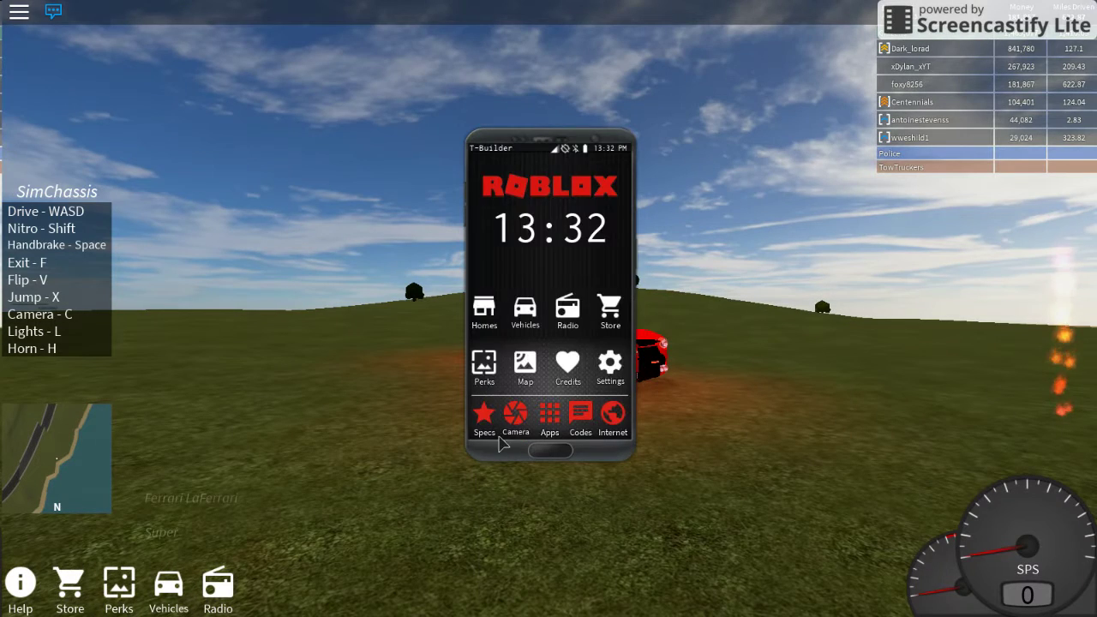
{"action": "left_click", "coordinate": [485, 418]}
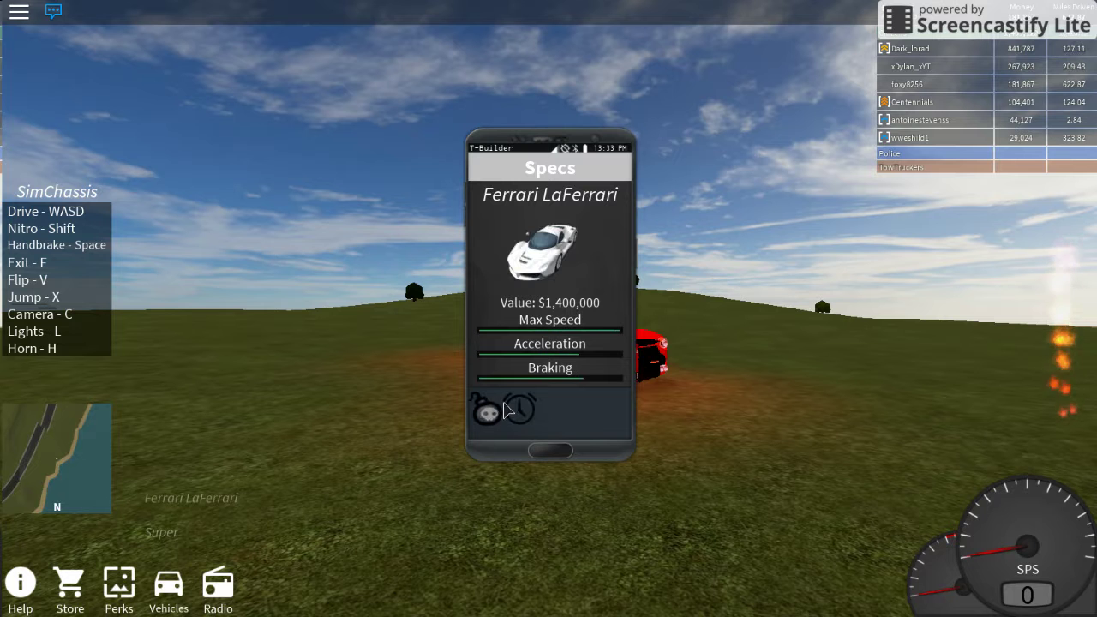
{"action": "left_click", "coordinate": [489, 416]}
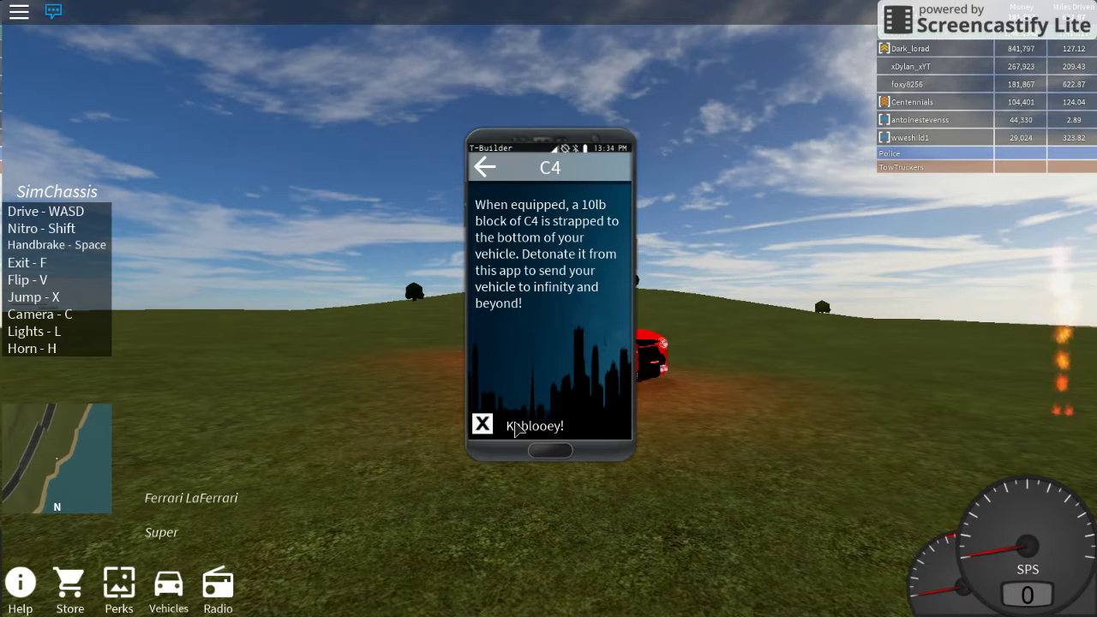
{"action": "left_click", "coordinate": [517, 429]}
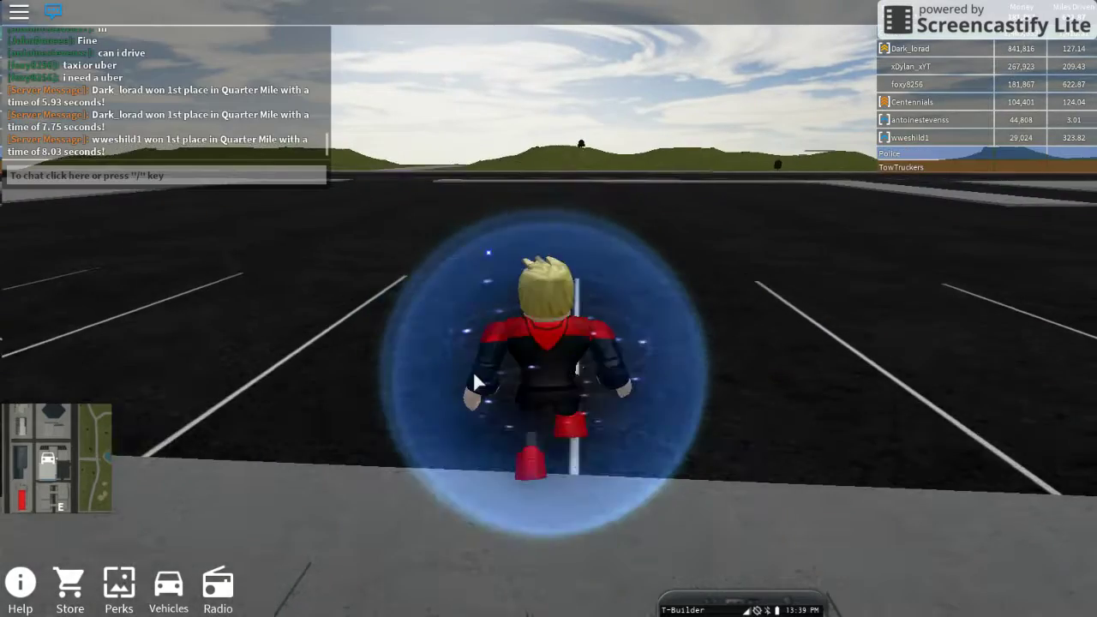
Step: Orbit the camera around the respawned avatar, then switch out of the game with the Windows key
{"action": "left_click_drag", "start_coordinate": [472, 370], "coordinate": [161, 292]}
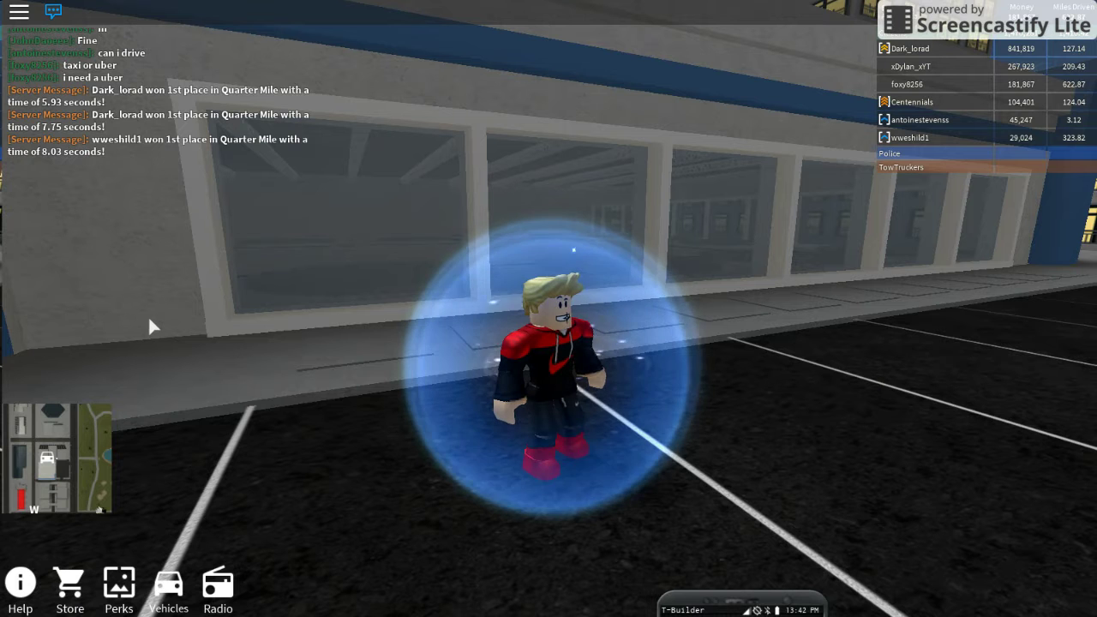
{"action": "key", "text": "super"}
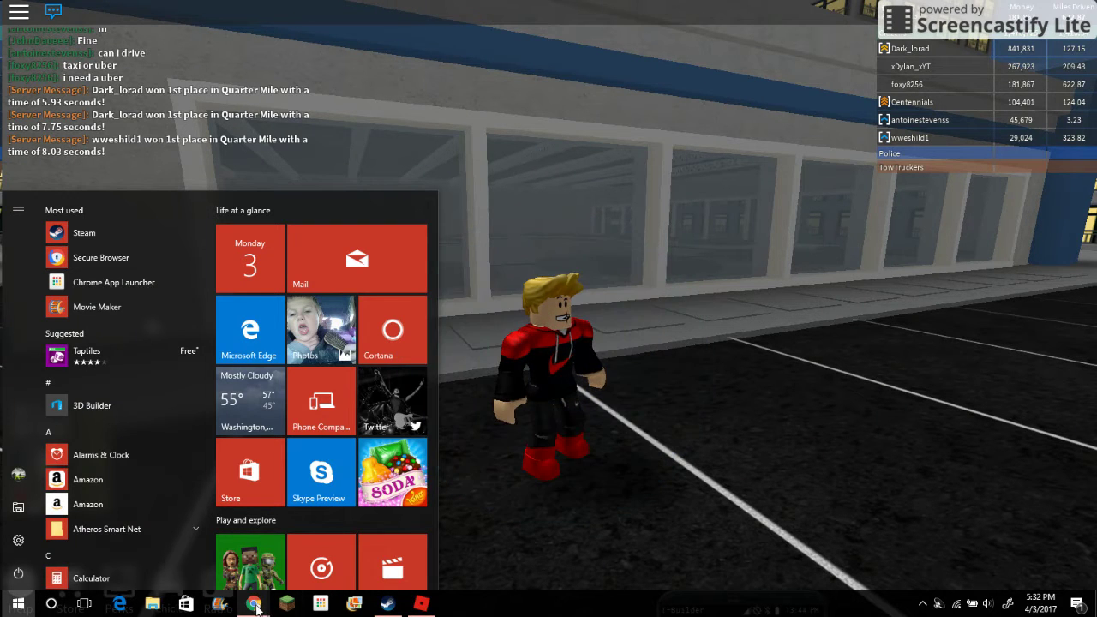
{"action": "mouse_move", "coordinate": [253, 604]}
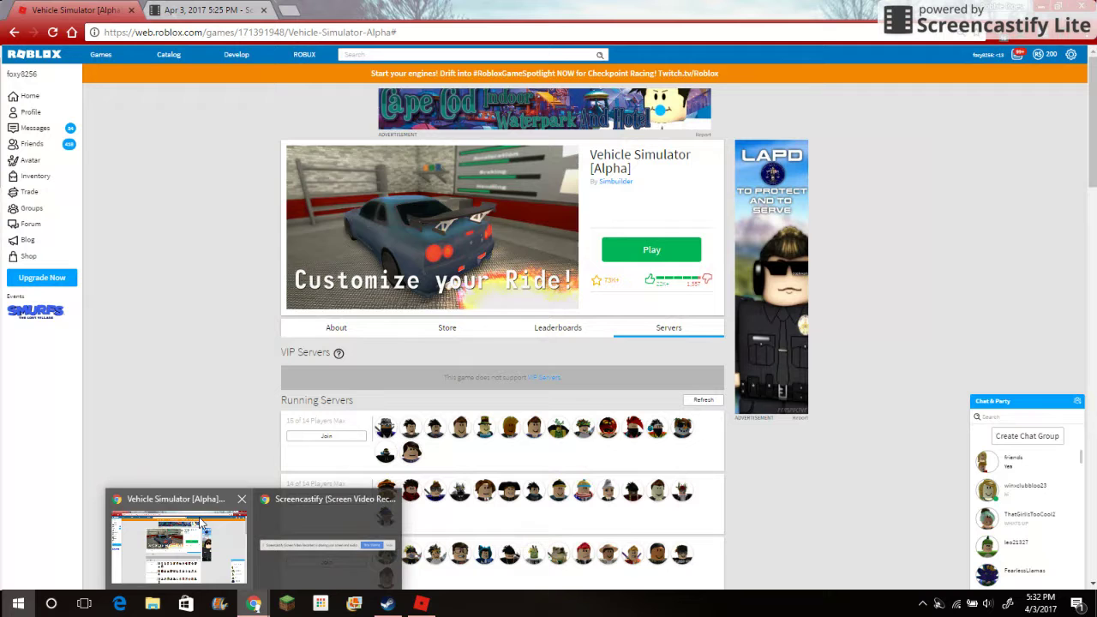
Step: Bring the Vehicle Simulator Chrome window forward and open the Screencastify recording popup
{"action": "left_click", "coordinate": [198, 523]}
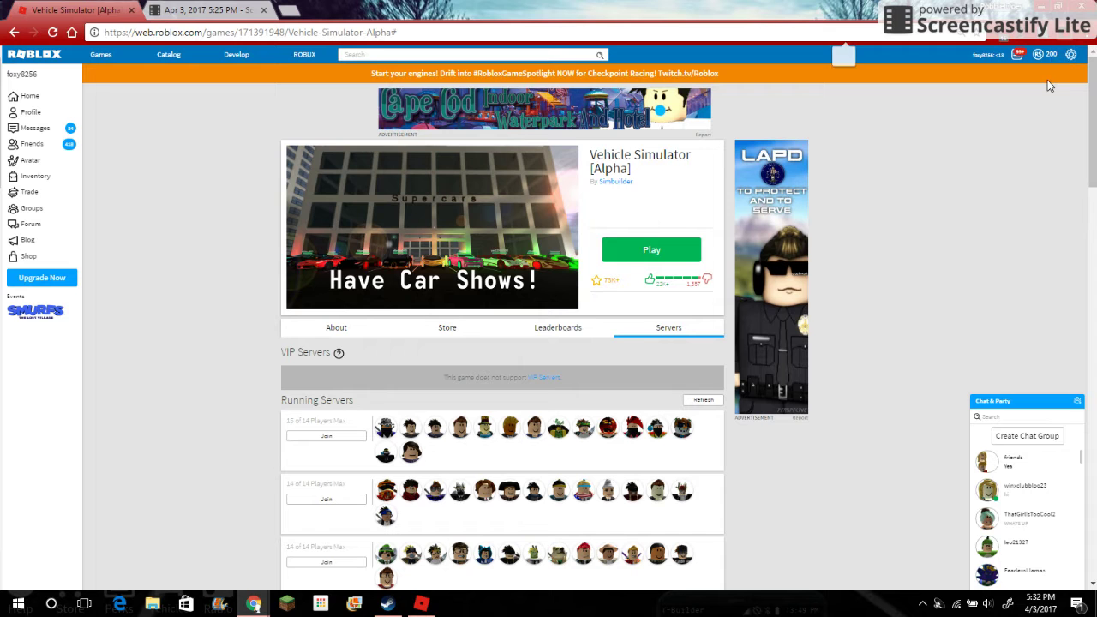
{"action": "left_click", "coordinate": [1065, 33]}
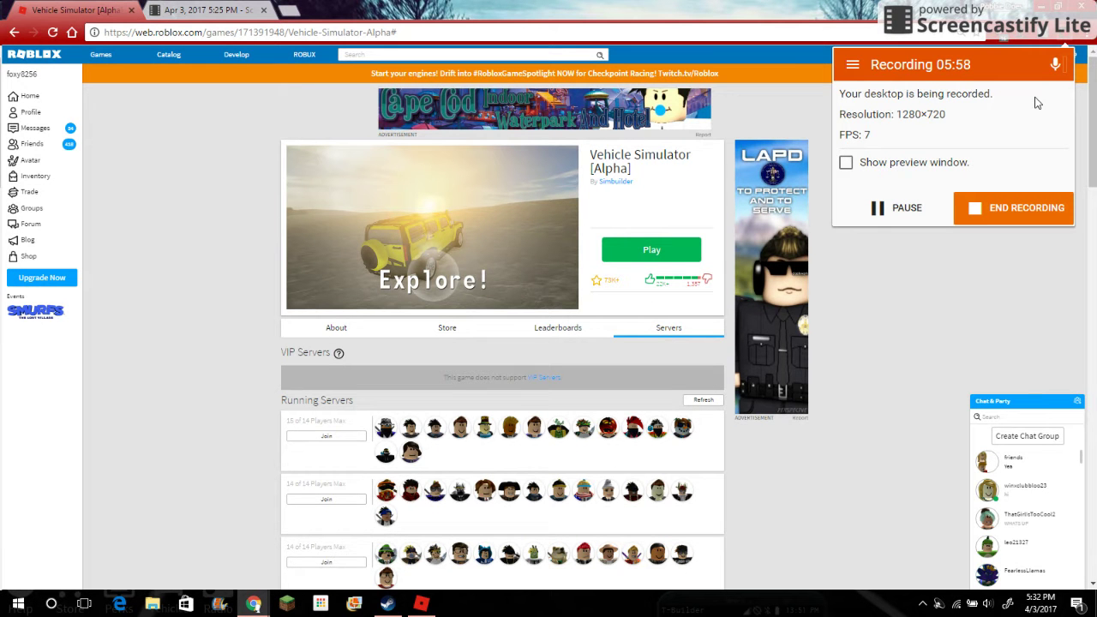